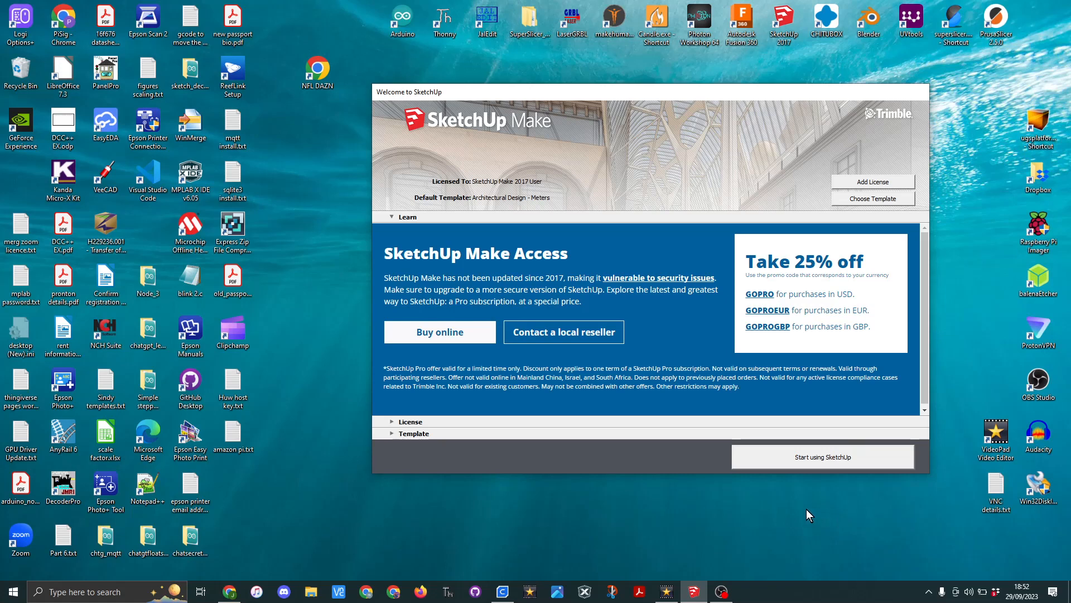
Step: Start a new model with the Architectural Design - Meters template
left_click(393, 432)
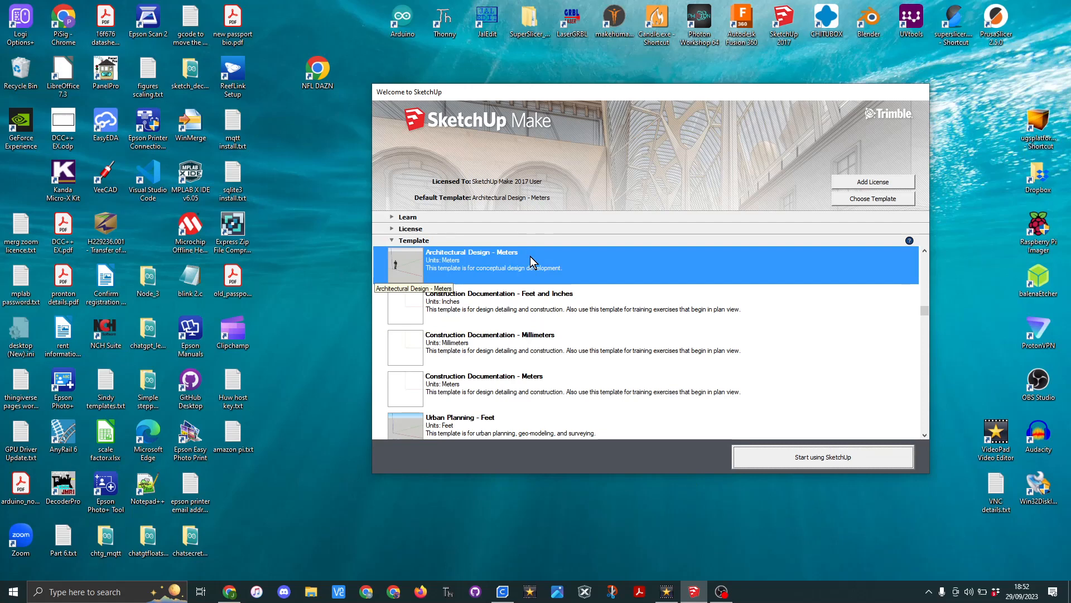
left_click(769, 455)
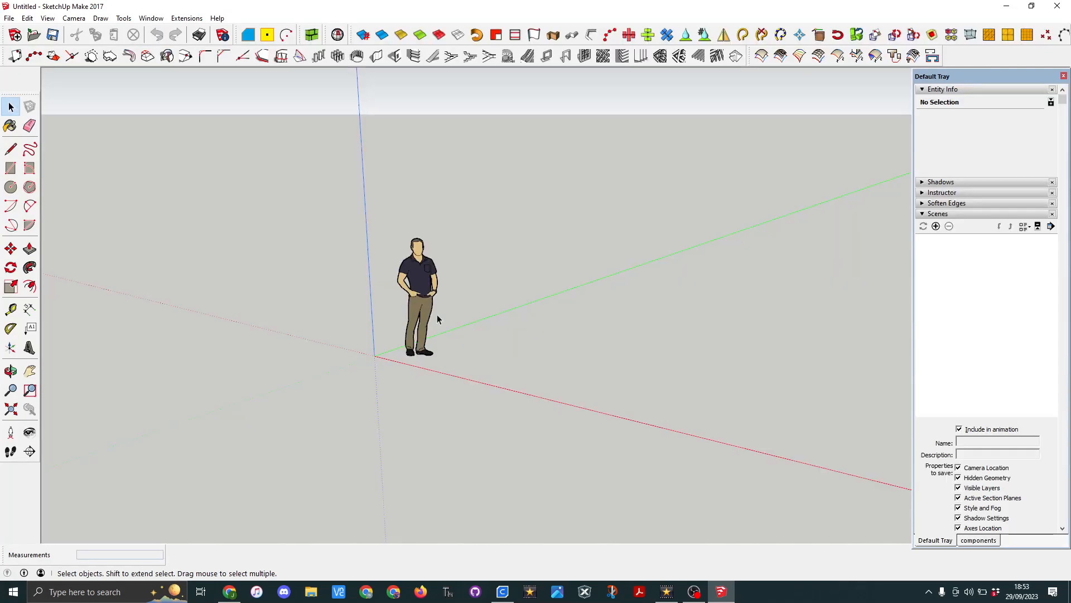
Step: Move the scale figure away from the origin towards the negative red axis
left_click(431, 307)
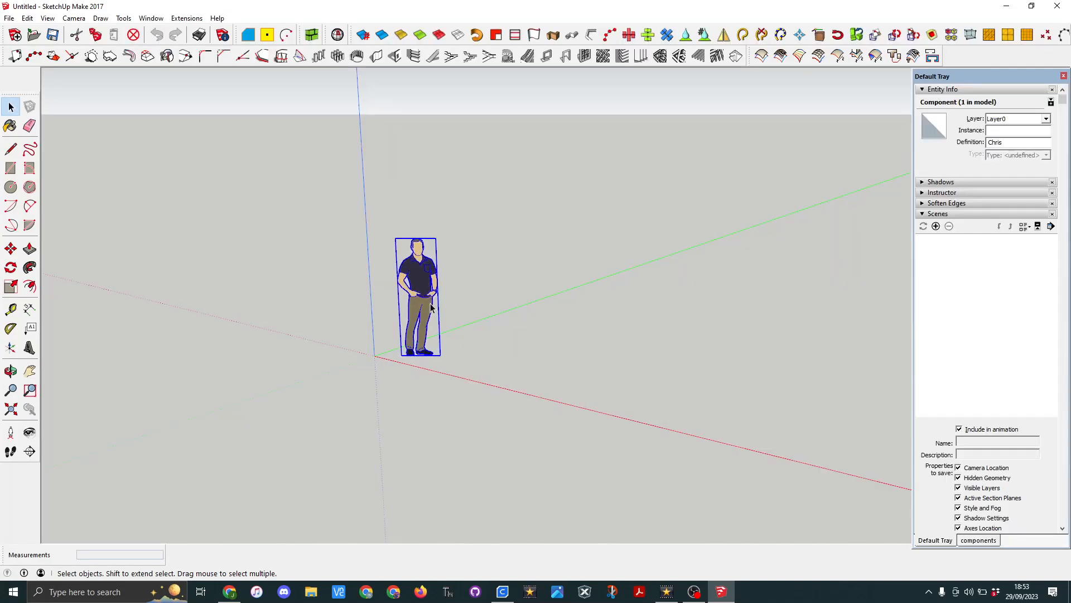
key("m")
left_click(428, 302)
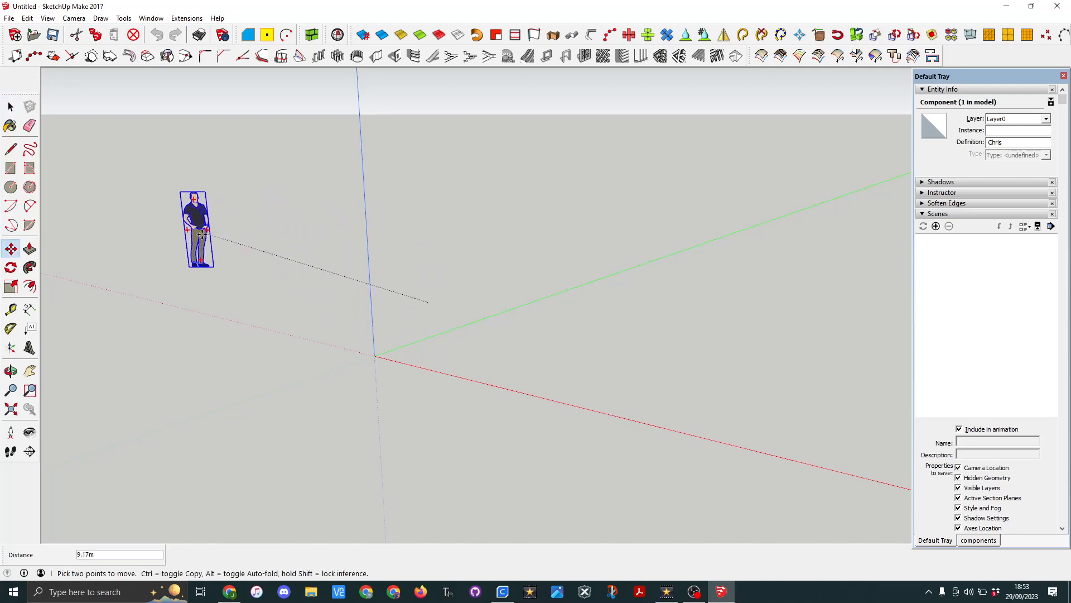
left_click(169, 254)
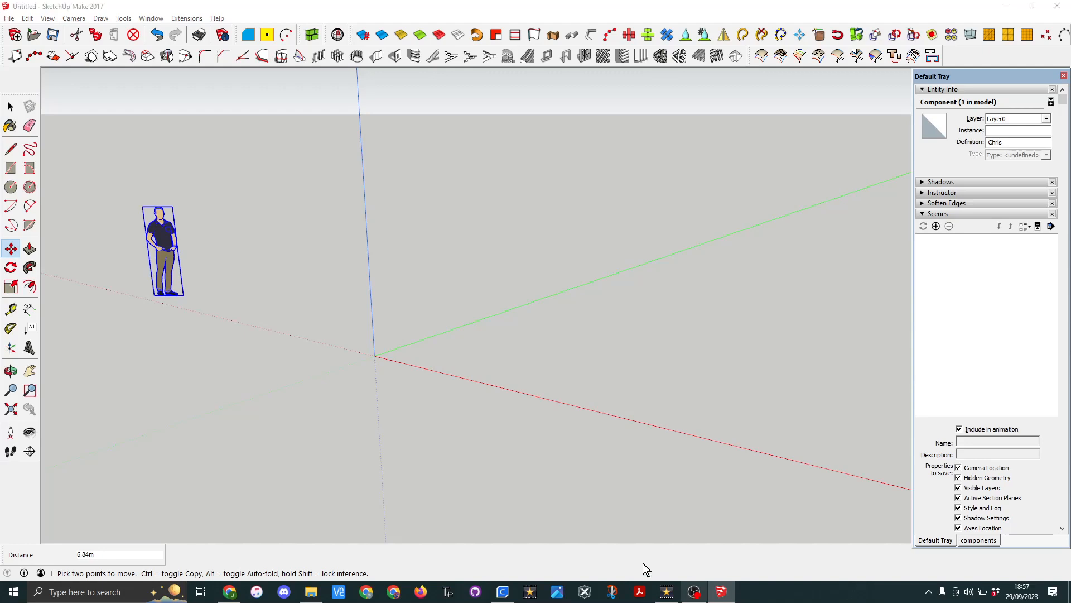
Step: Draw a vertical 400 by 25 m rectangle from the origin along the red axis
left_click(11, 168)
left_click(374, 355)
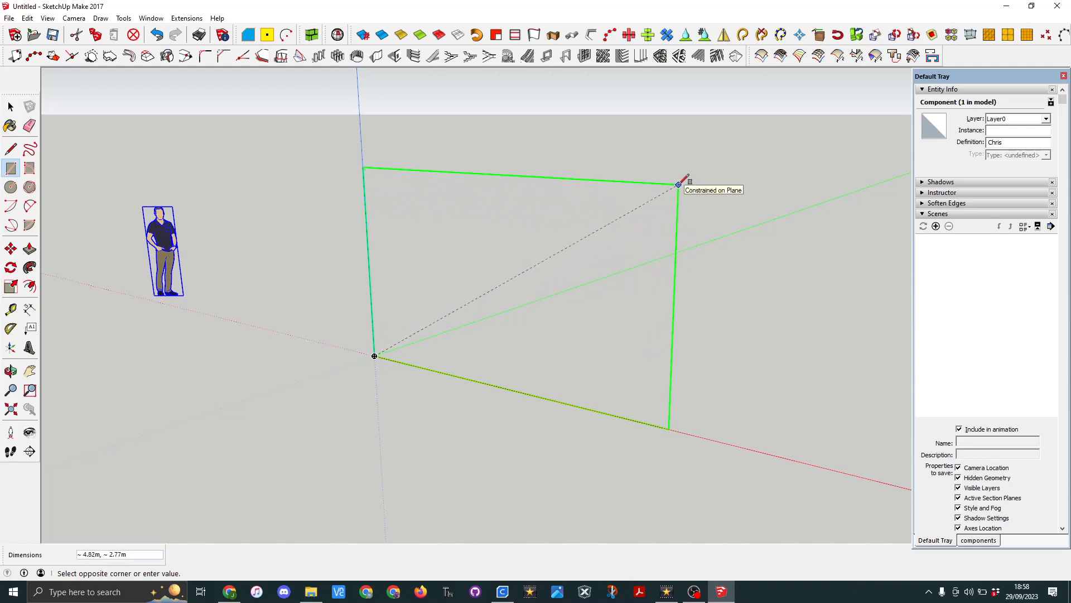
left_click(805, 208)
type("400")
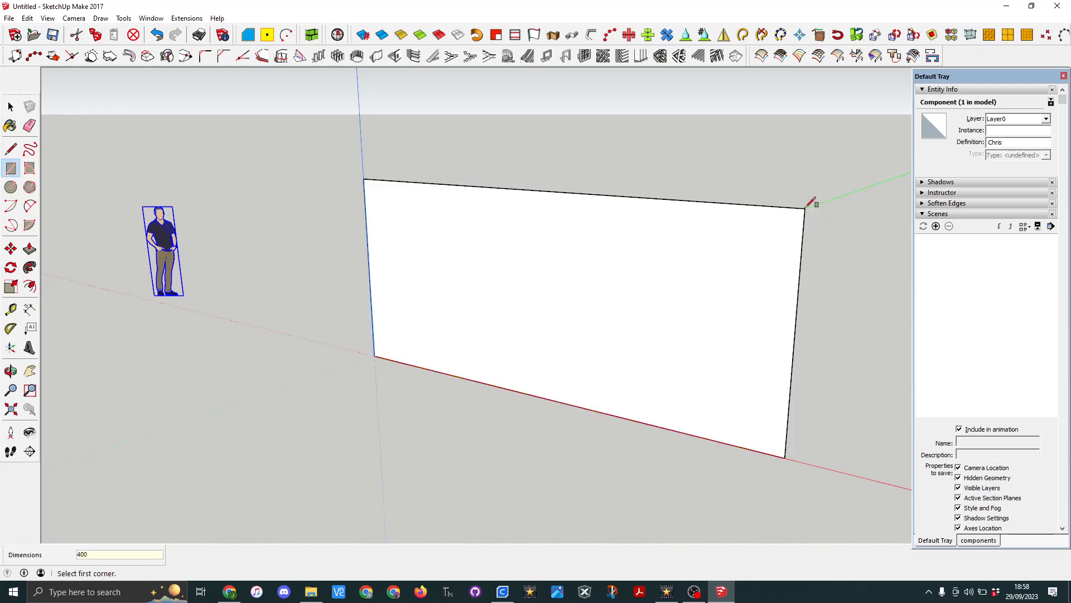
type(",25")
key("Return")
Step: Extrude the upright rectangle with Push/Pull to form a wall 3 m thick
scroll(782, 201, "down", 3)
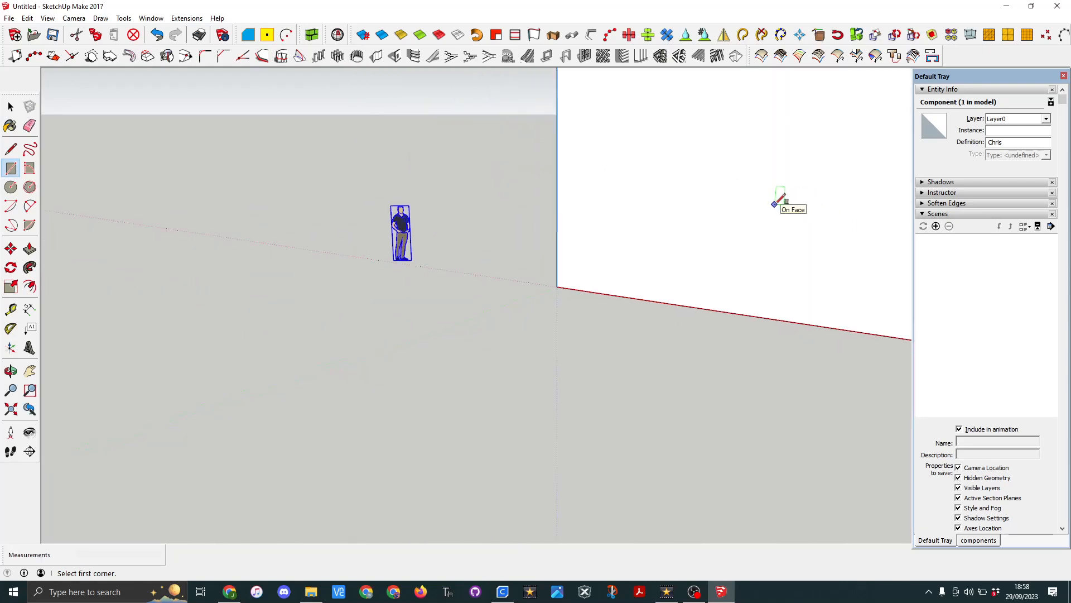
left_click(12, 410)
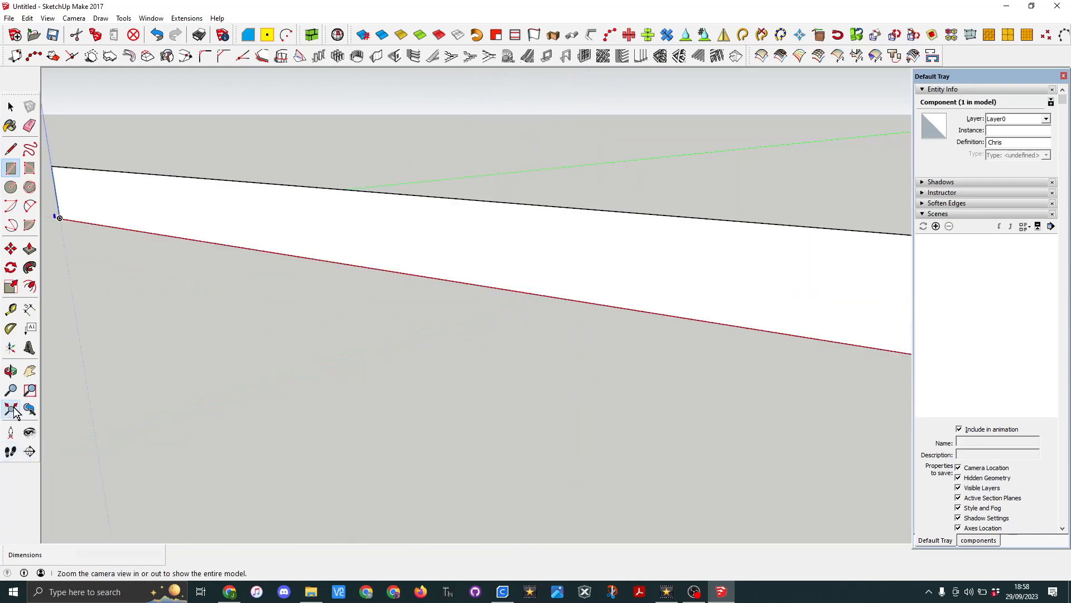
scroll(296, 330, "down", 3)
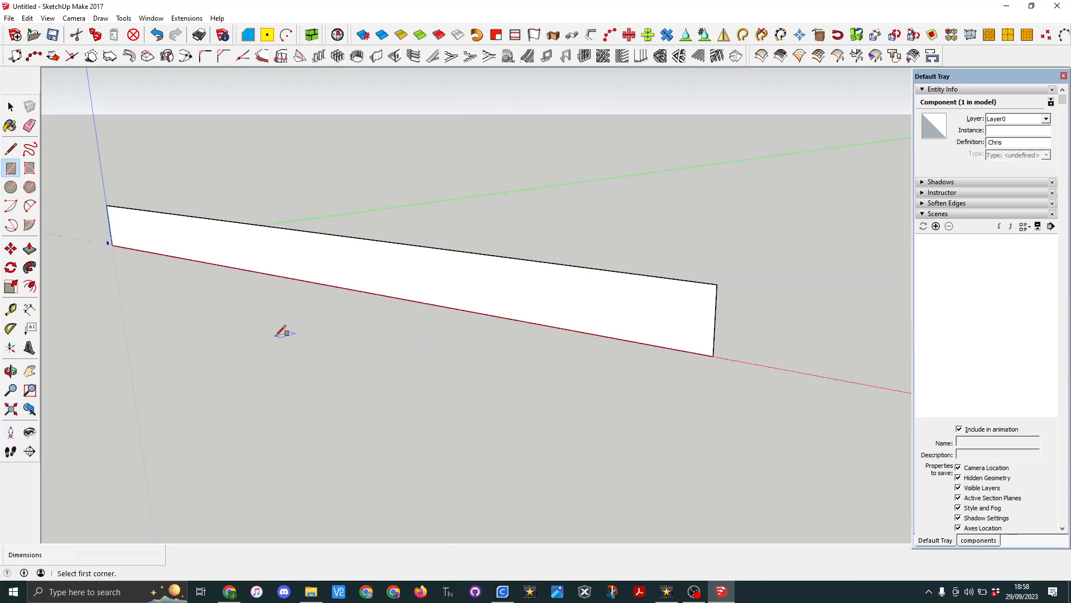
left_click(29, 249)
left_click(331, 267)
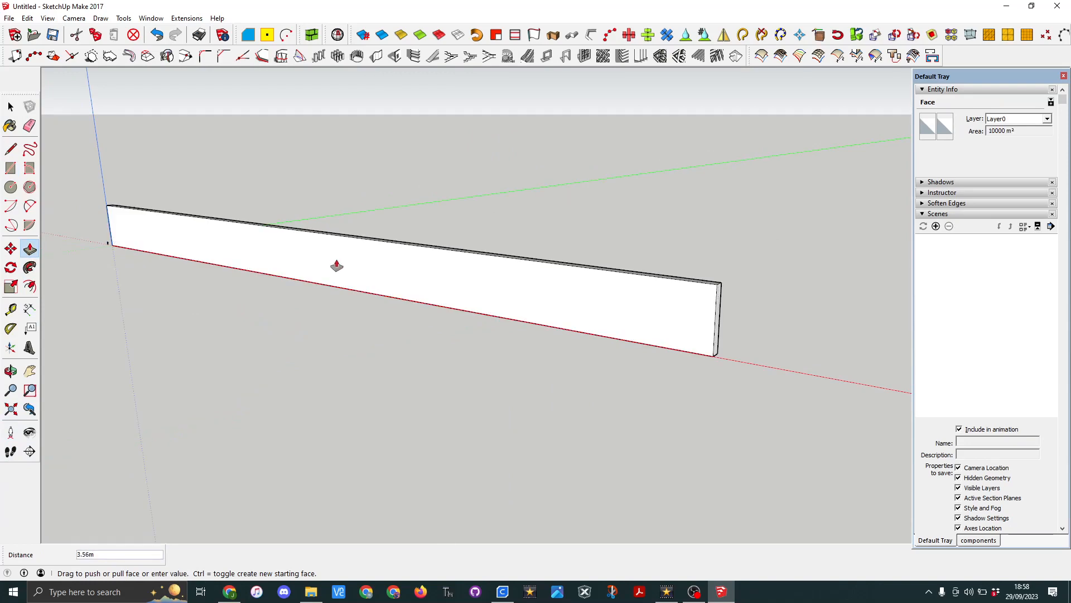
left_click(340, 260)
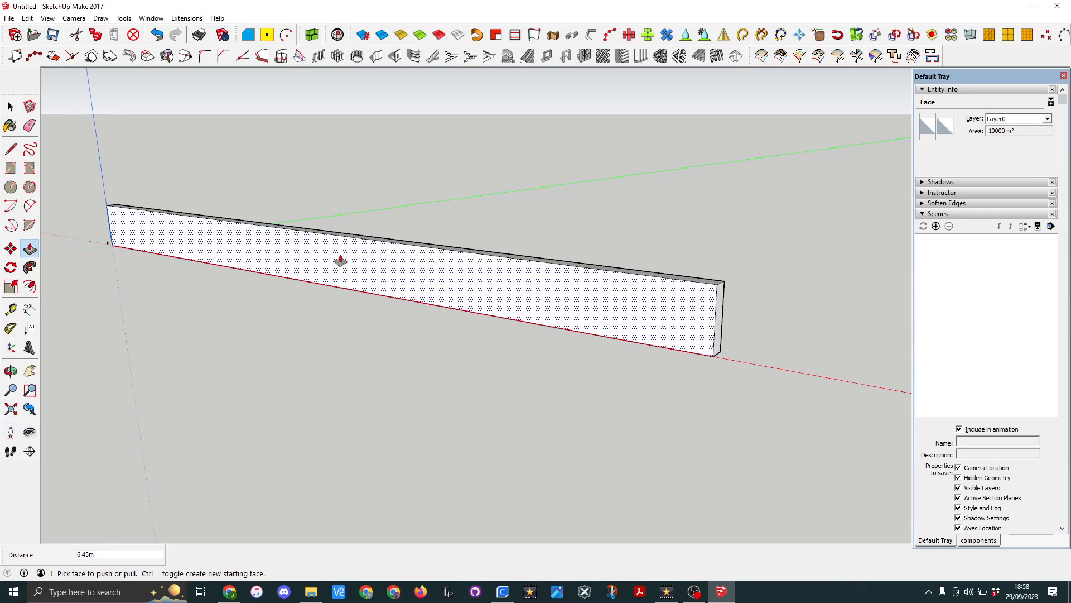
type("3")
key("Return")
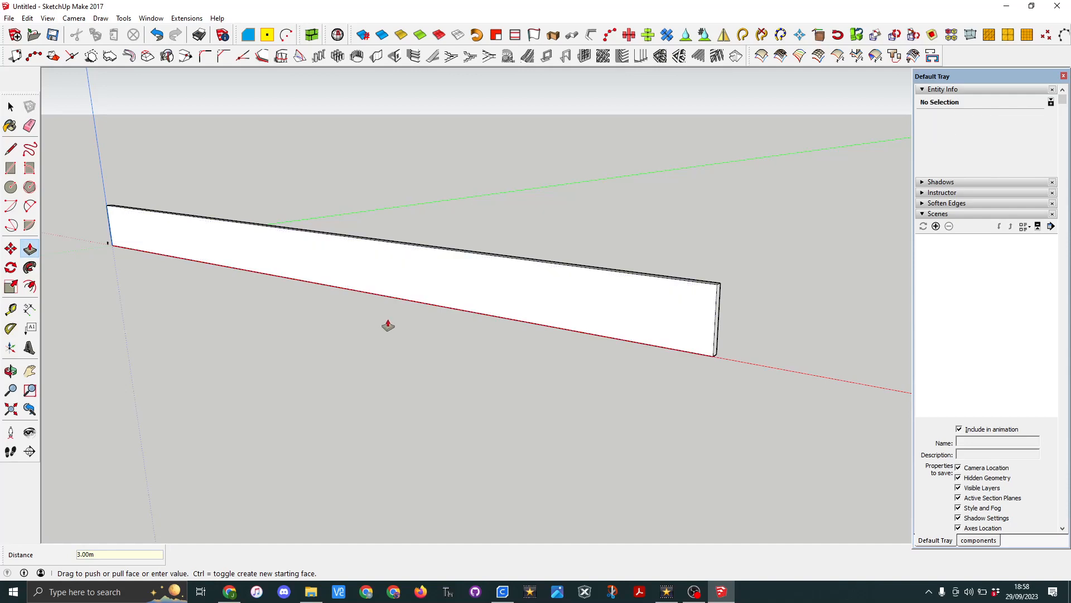
Step: Draw a 12 by 8 m rectangle on the front face of the wall, near its origin end
scroll(141, 246, "up", 4)
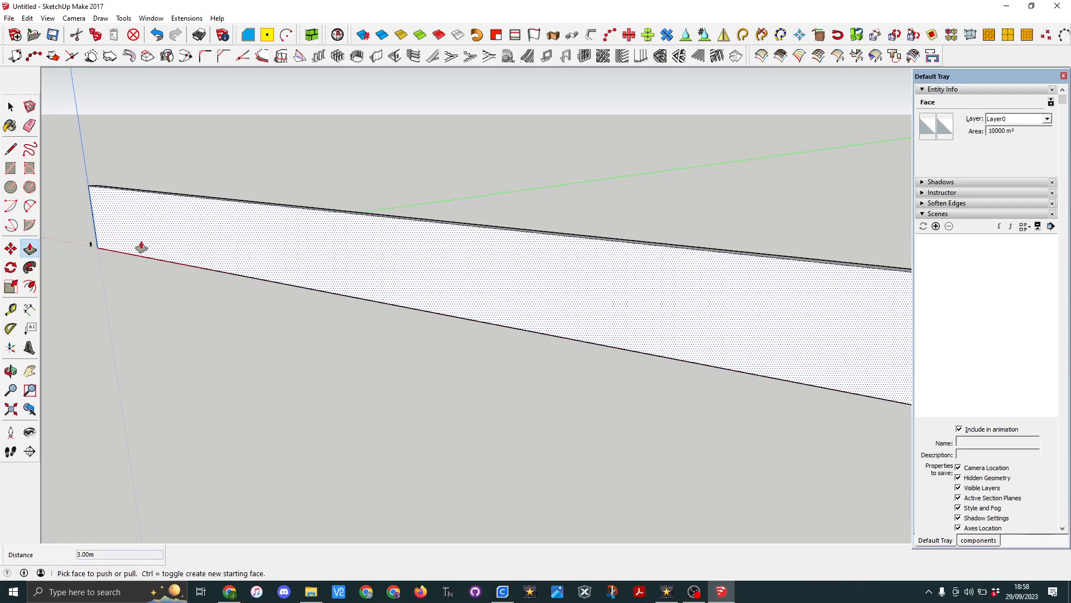
scroll(144, 246, "up", 4)
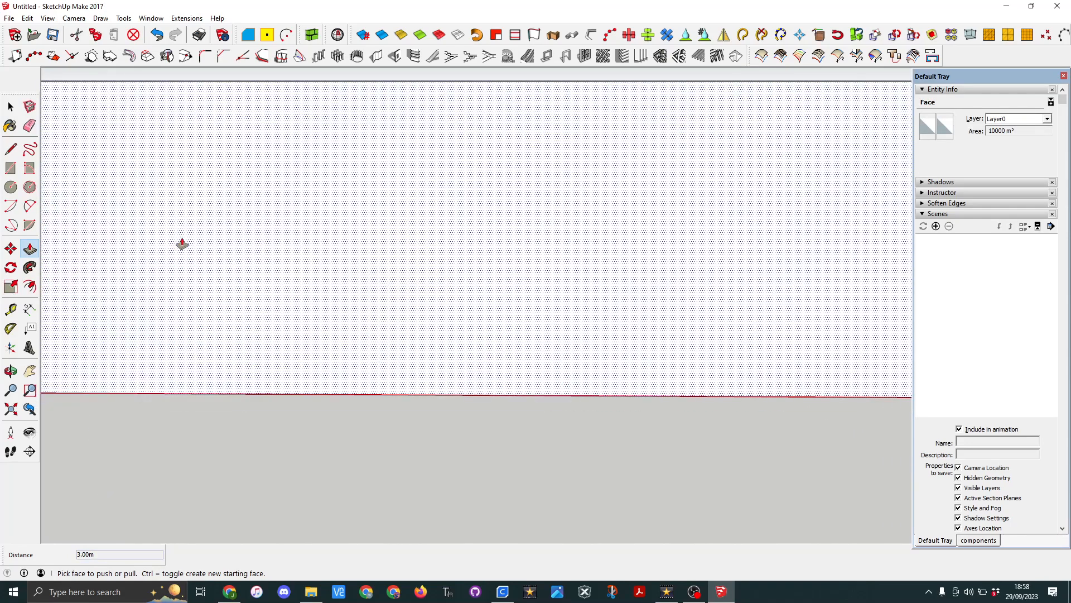
key("space")
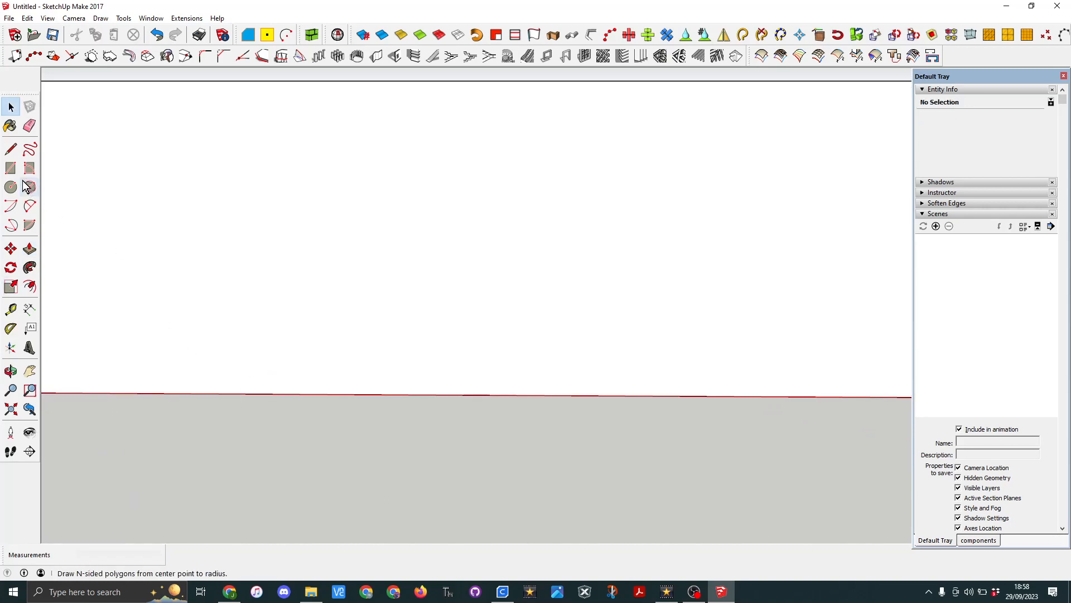
left_click(11, 168)
left_click(166, 150)
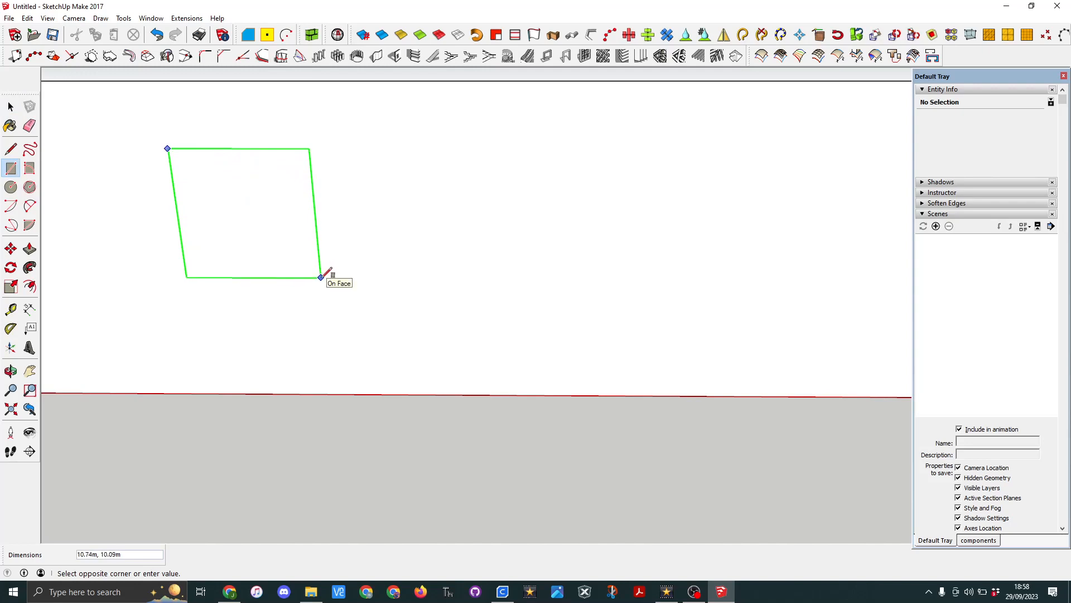
left_click(321, 277)
type("12")
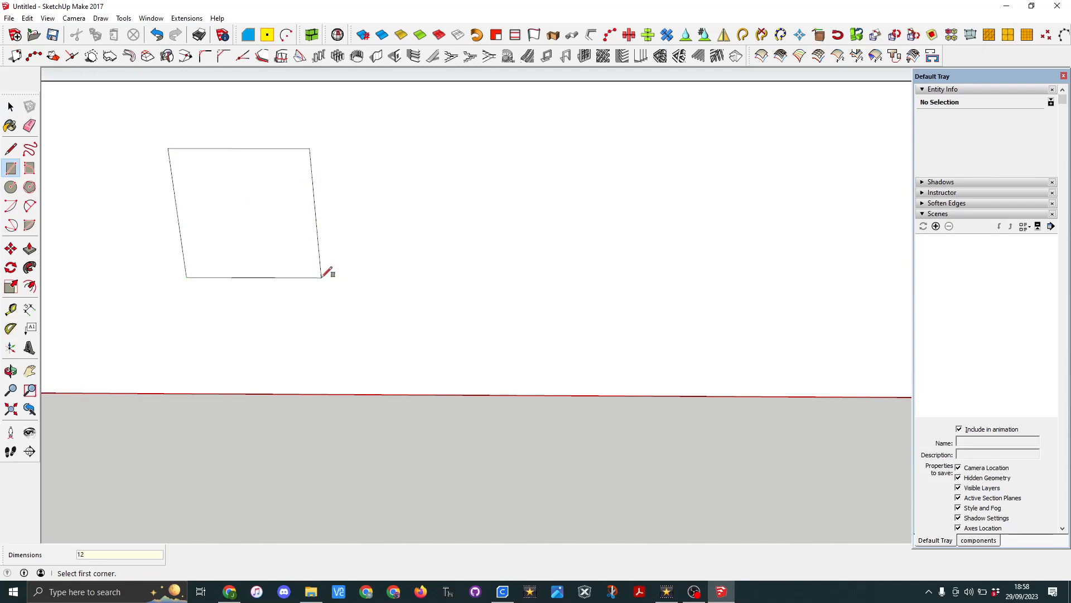
type(",8")
key("Return")
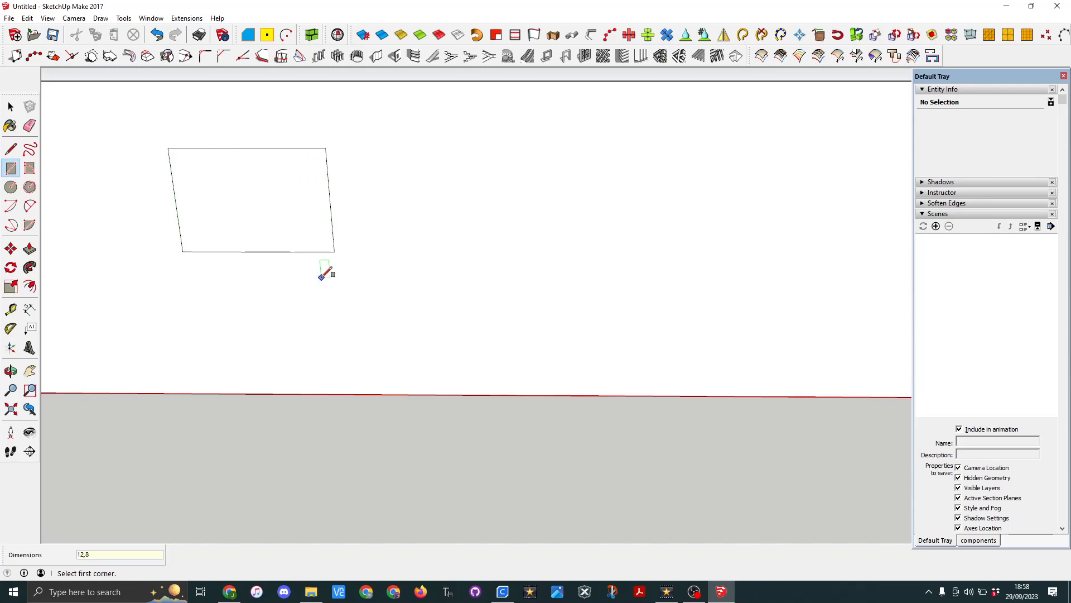
Step: Push the 12 by 8 m rectangle 3 m through the wall to cut a window opening
left_click(33, 251)
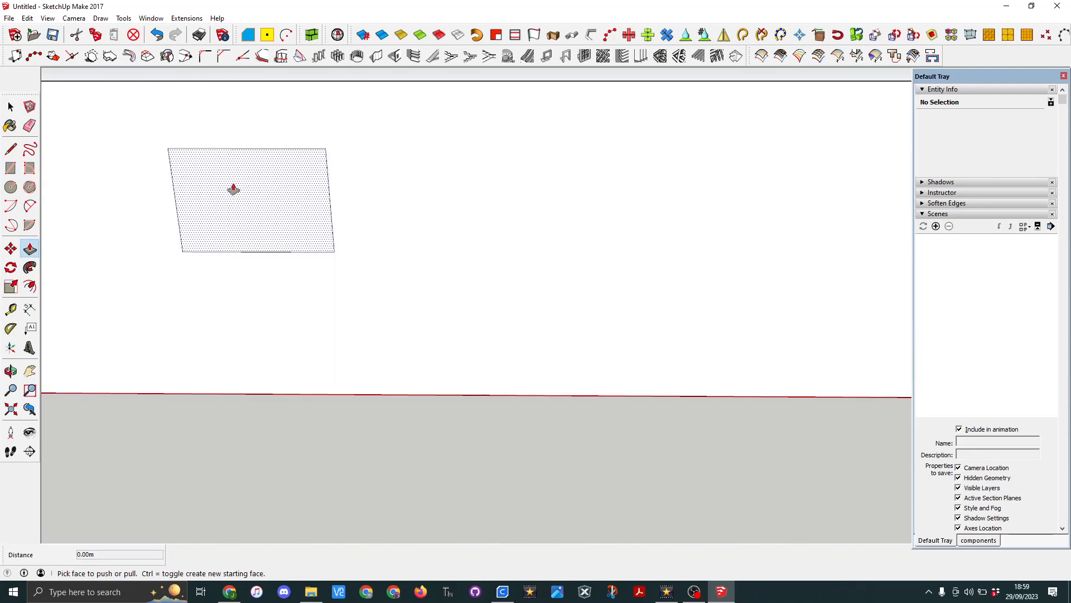
middle_click_drag(232, 187, 237, 225)
scroll(236, 223, "up", 2)
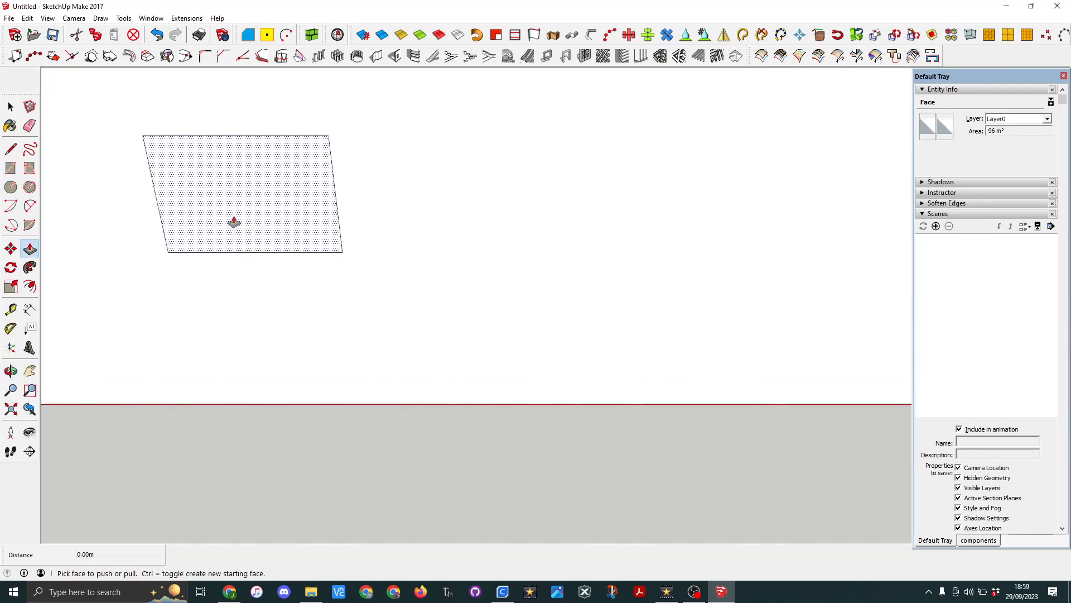
scroll(234, 218, "down", 3)
left_click(232, 213)
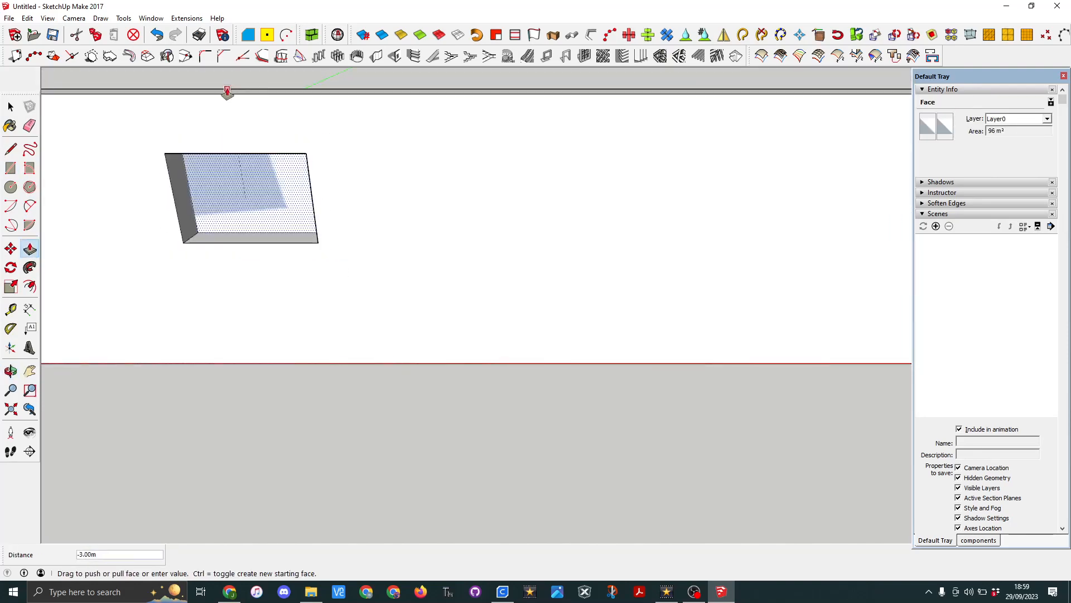
left_click(227, 93)
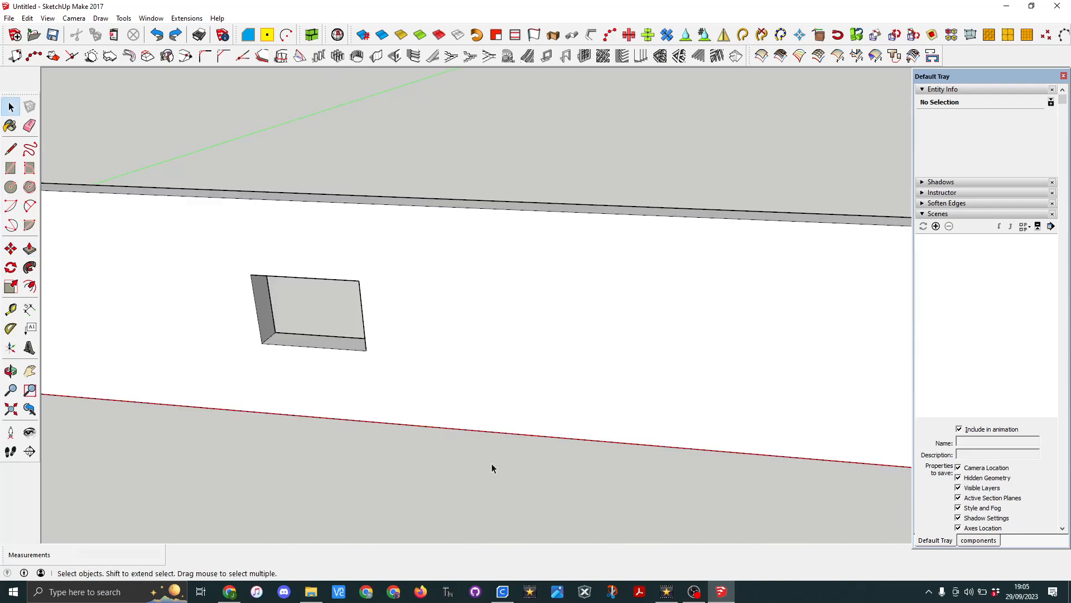
Step: Select the whole wall with all its connected geometry and make it a group
double_click(468, 309)
left_click(469, 306)
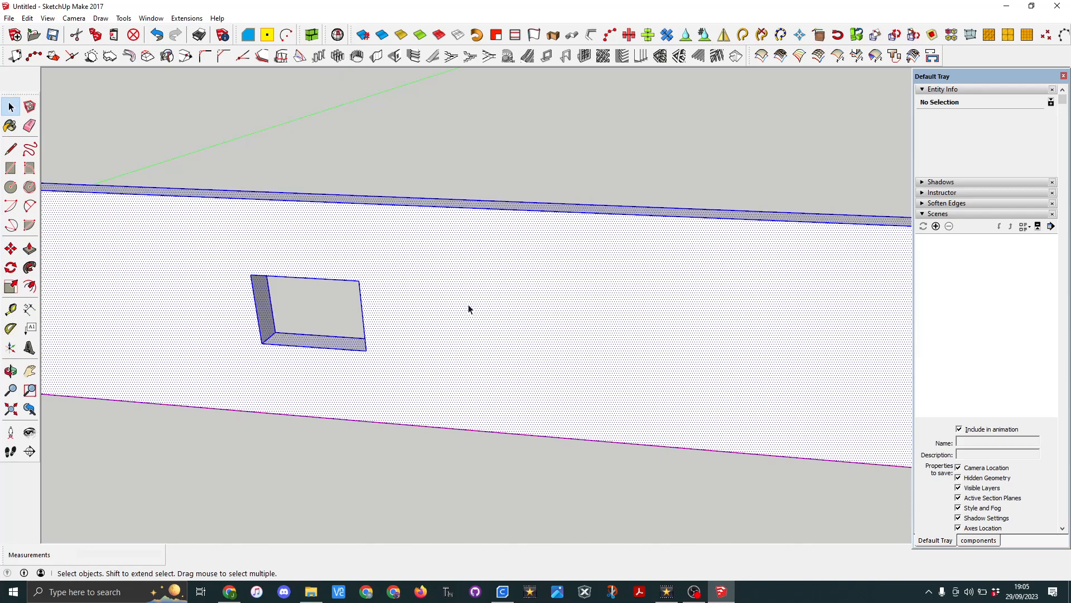
right_click(469, 306)
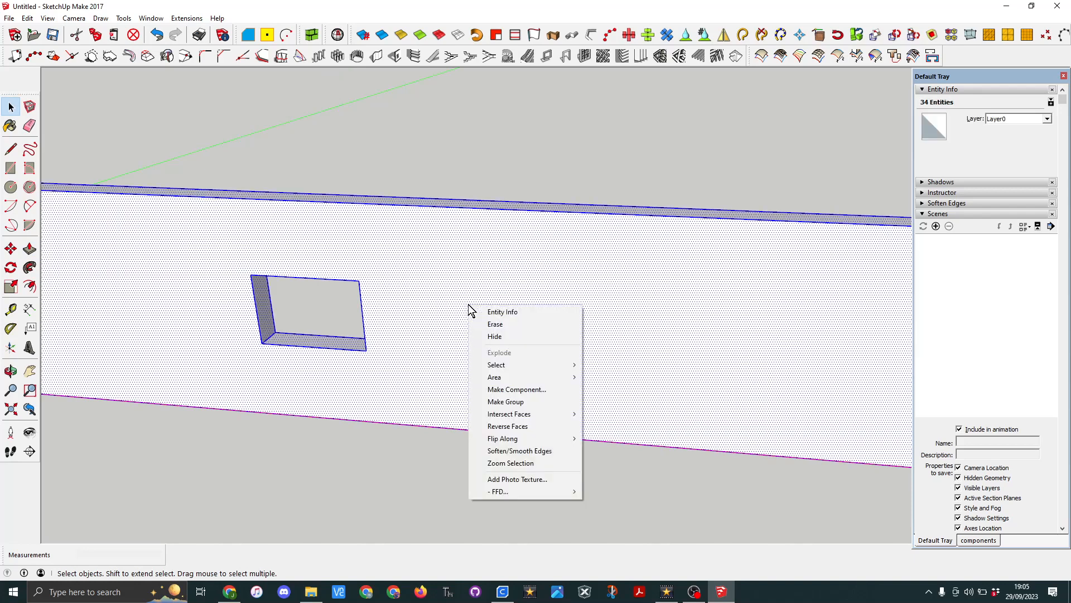
left_click(509, 403)
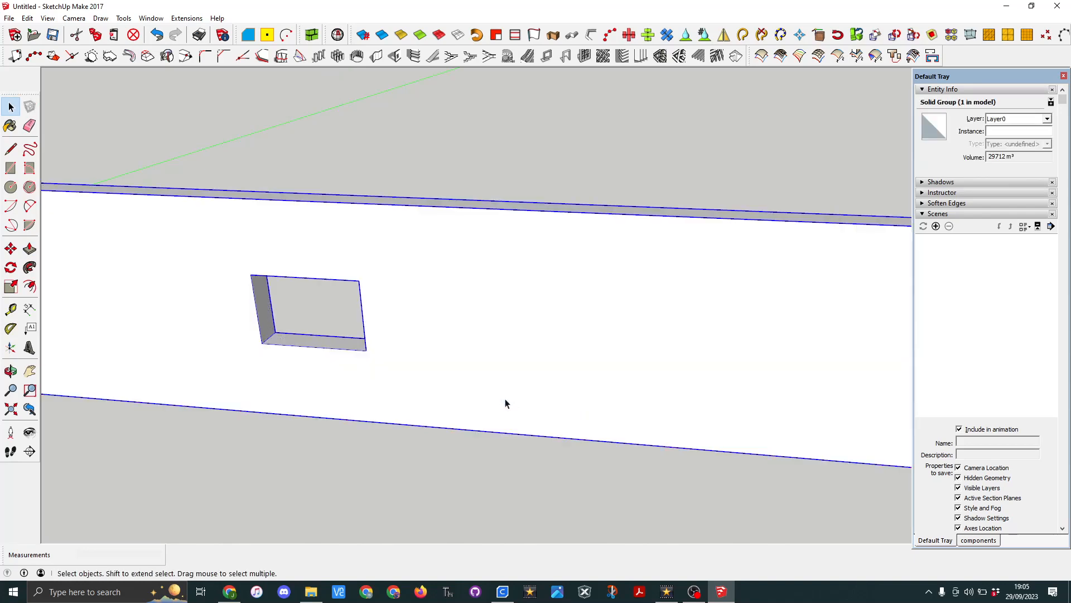
Step: Draw a 12 by 8 m rectangle corner to corner across the window opening and reverse its face
left_click(11, 168)
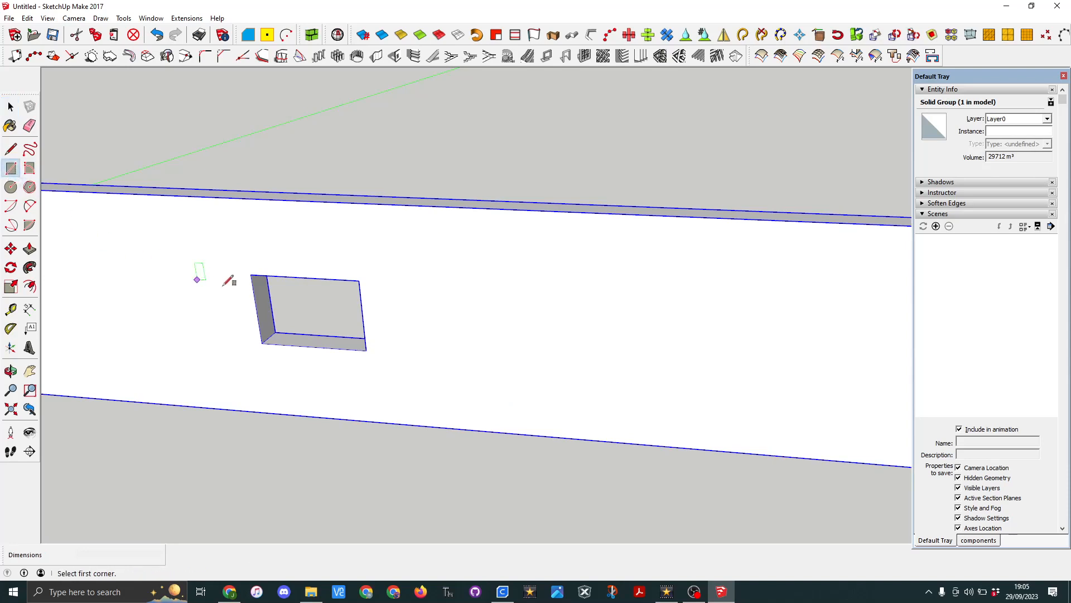
left_click(250, 274)
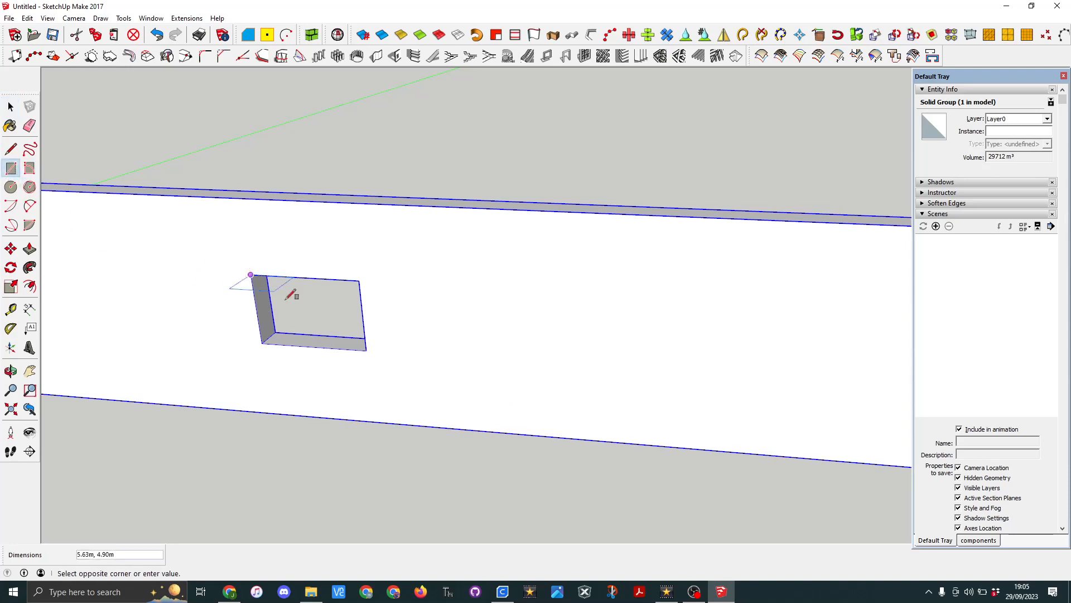
left_click(366, 350)
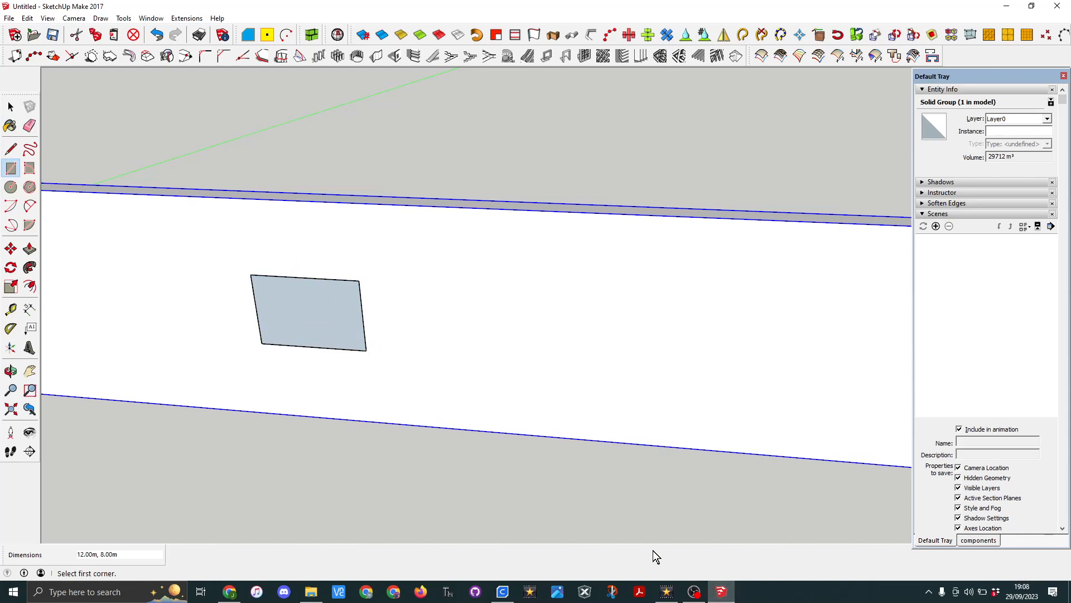
right_click(302, 319)
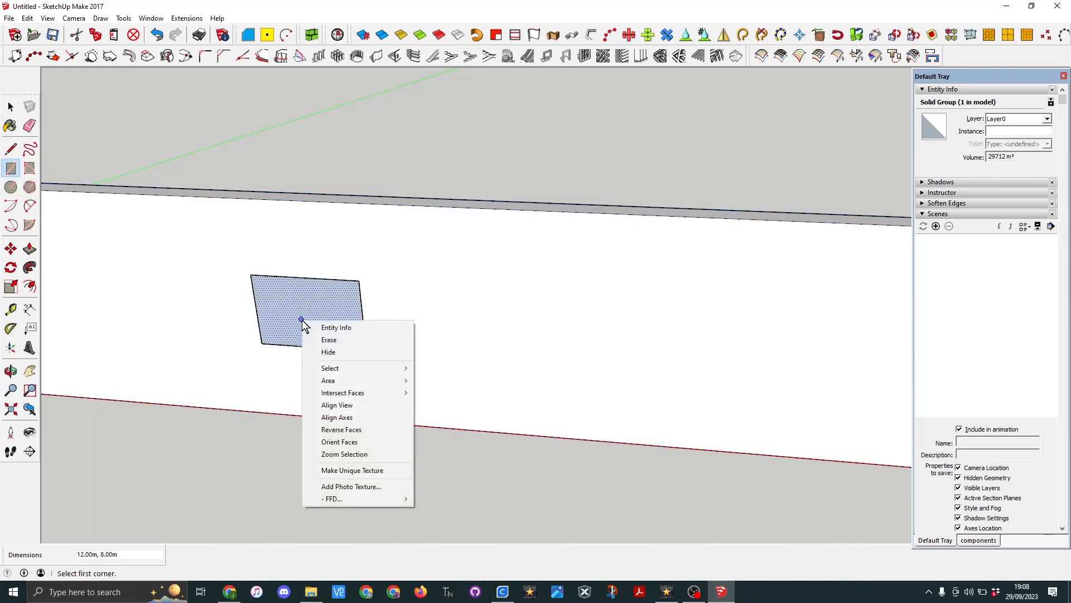
left_click(344, 429)
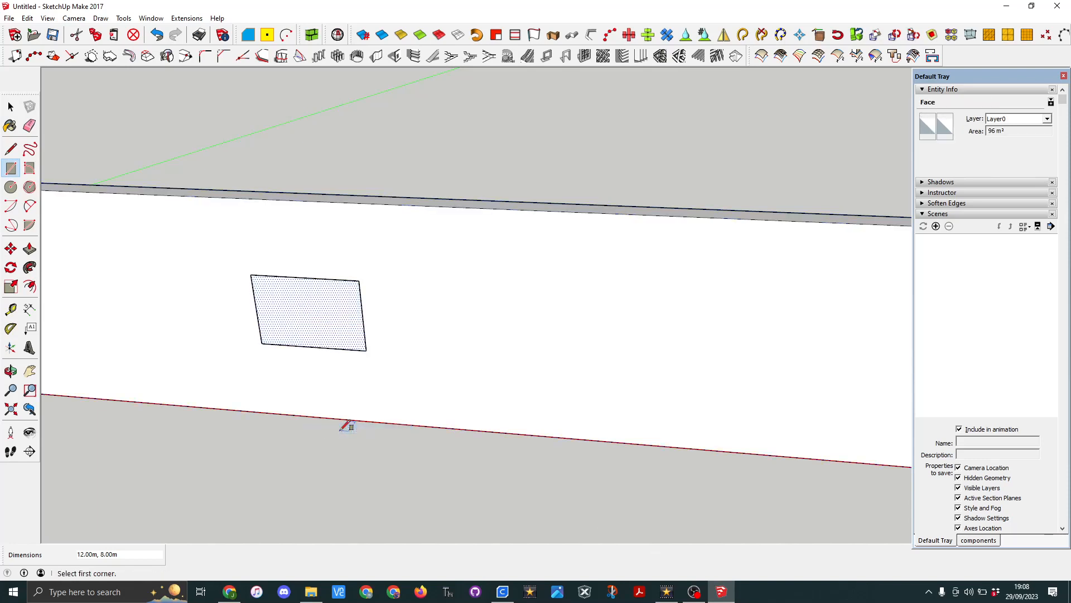
Step: Start Panel Divider with the 12 by 8 m face and its edges selected, and set 2 rows and 2 columns
key("space")
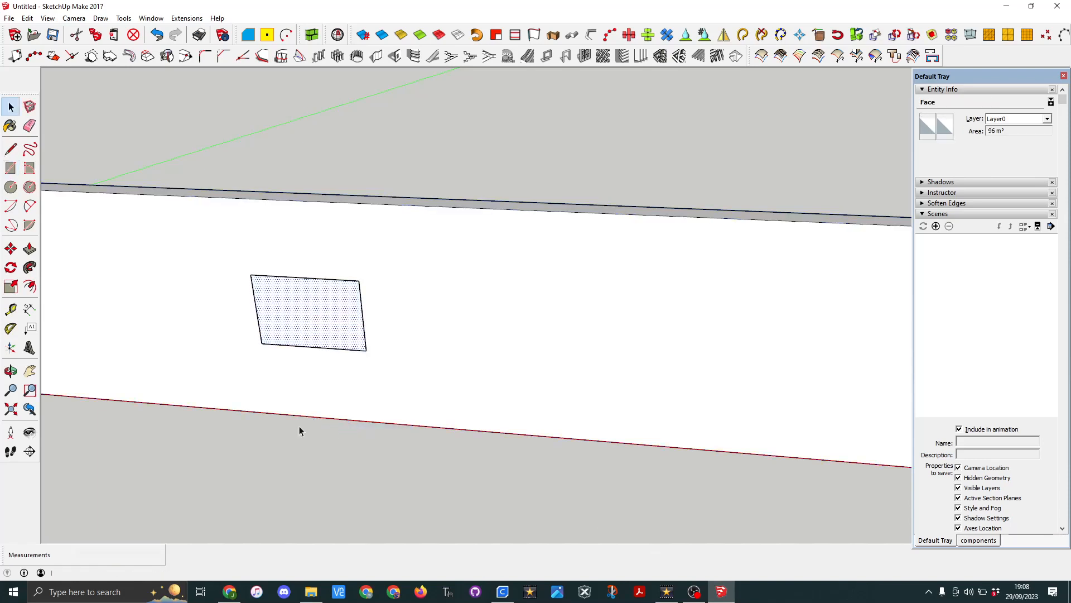
double_click(307, 318)
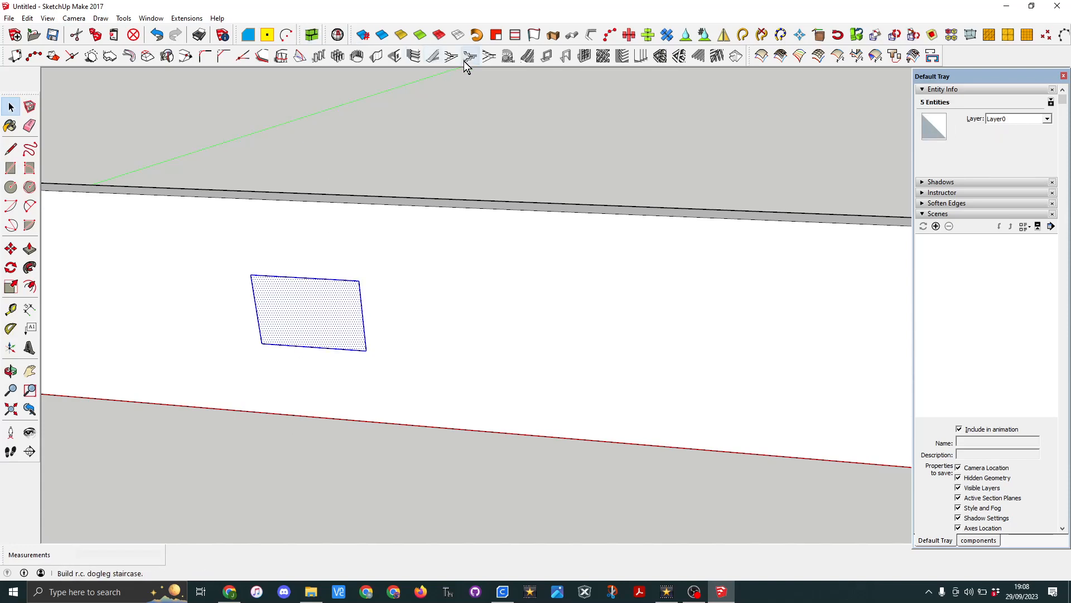
left_click(583, 57)
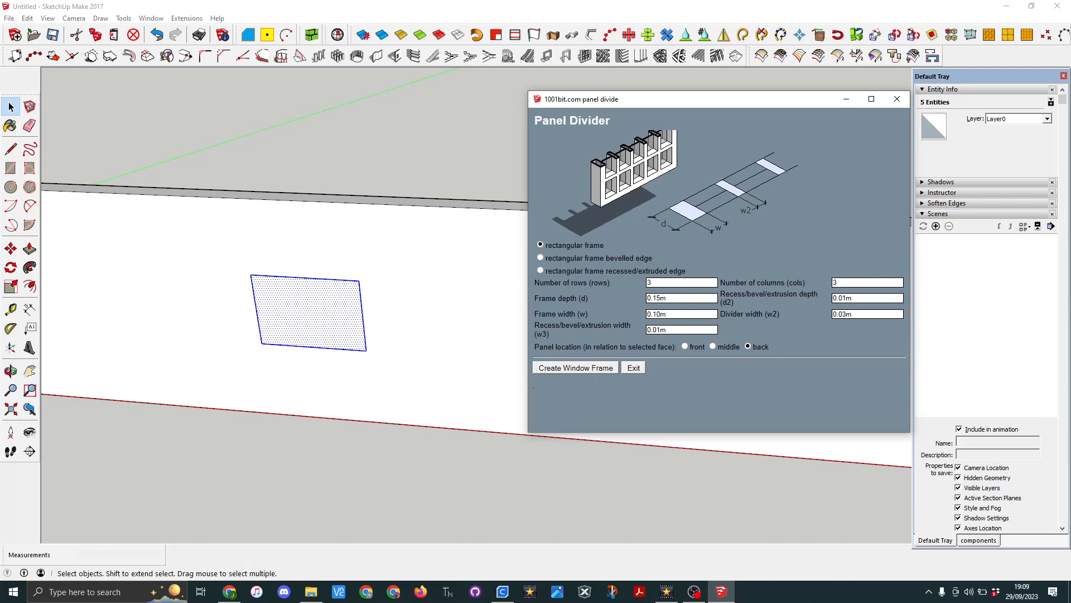
double_click(647, 283)
type("22")
Step: Set the frame depth to 1.5 m, frame width to 1 m and divider width to 0.5 m, and create the window frame on the face
double_click(662, 297)
type("1.5")
key("Tab")
type("1")
left_click(581, 367)
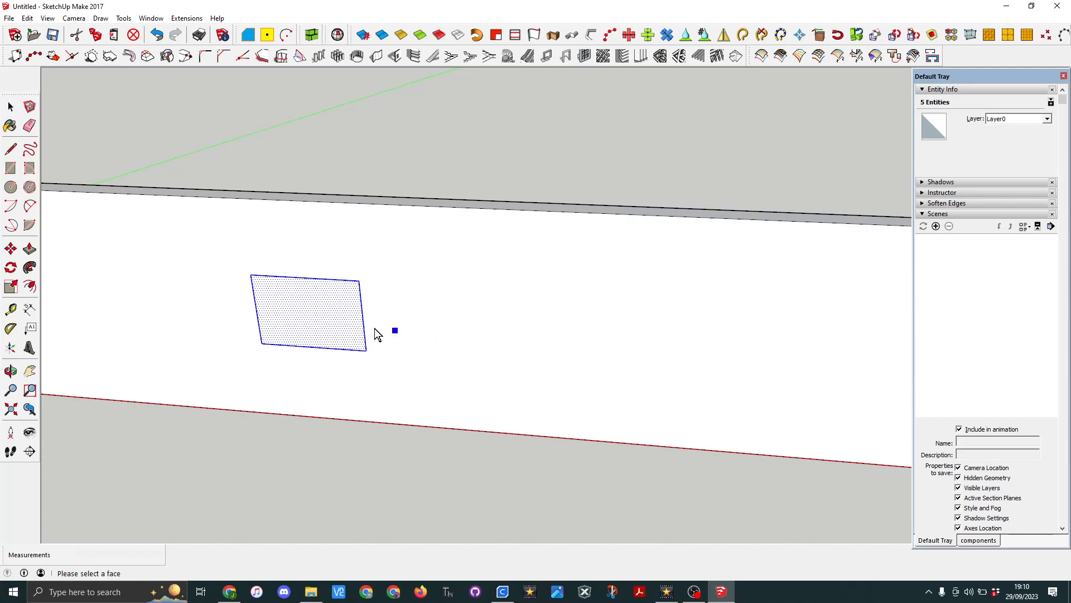
left_click(327, 327)
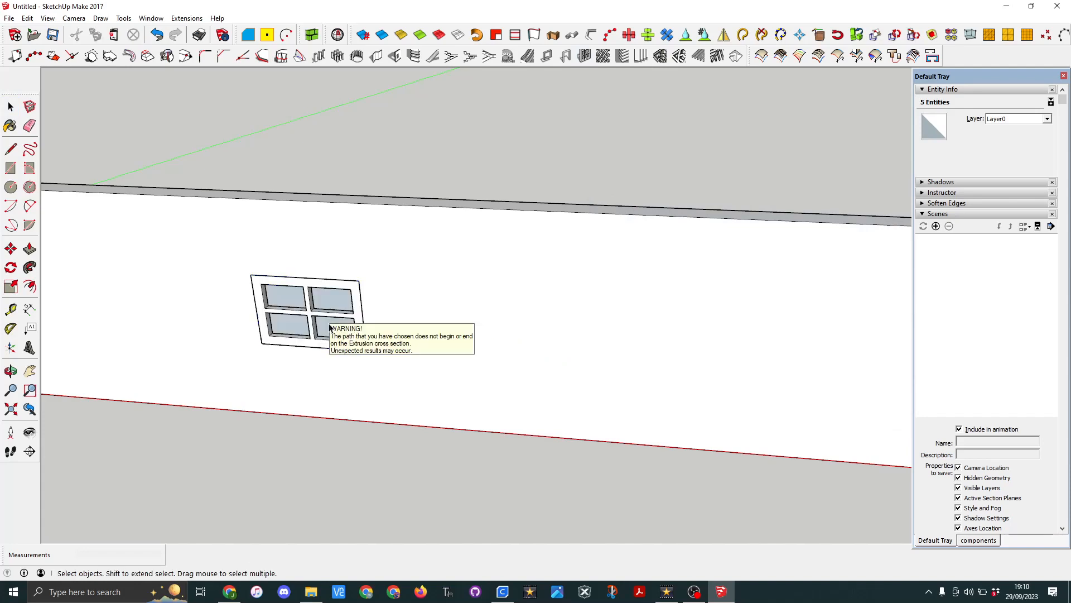
left_click(413, 497)
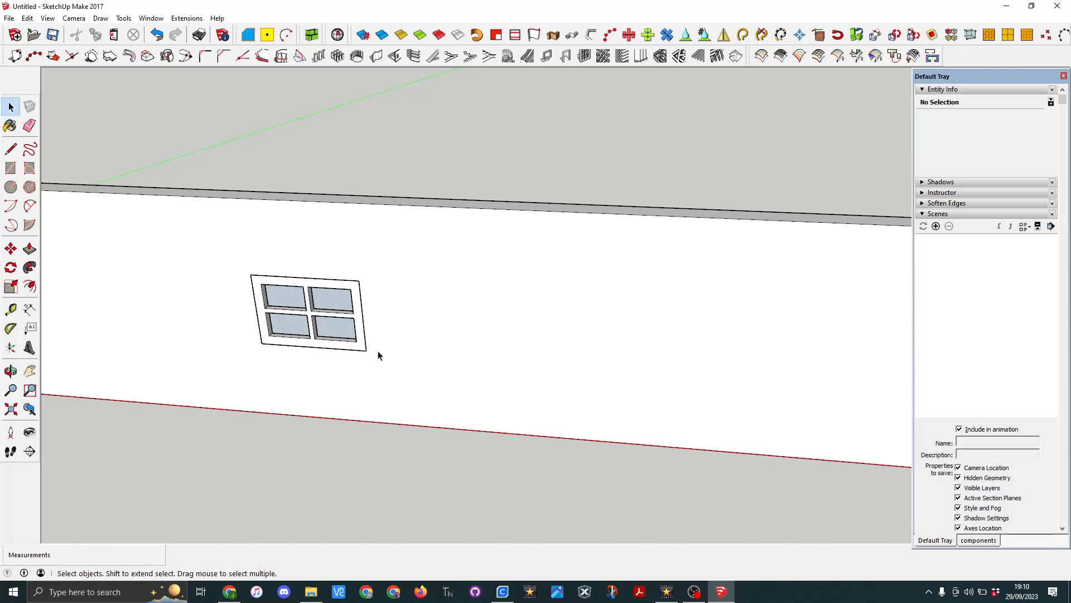
Step: Open the window frame group for editing and delete the glass panel inside it
scroll(315, 322, "up", 5)
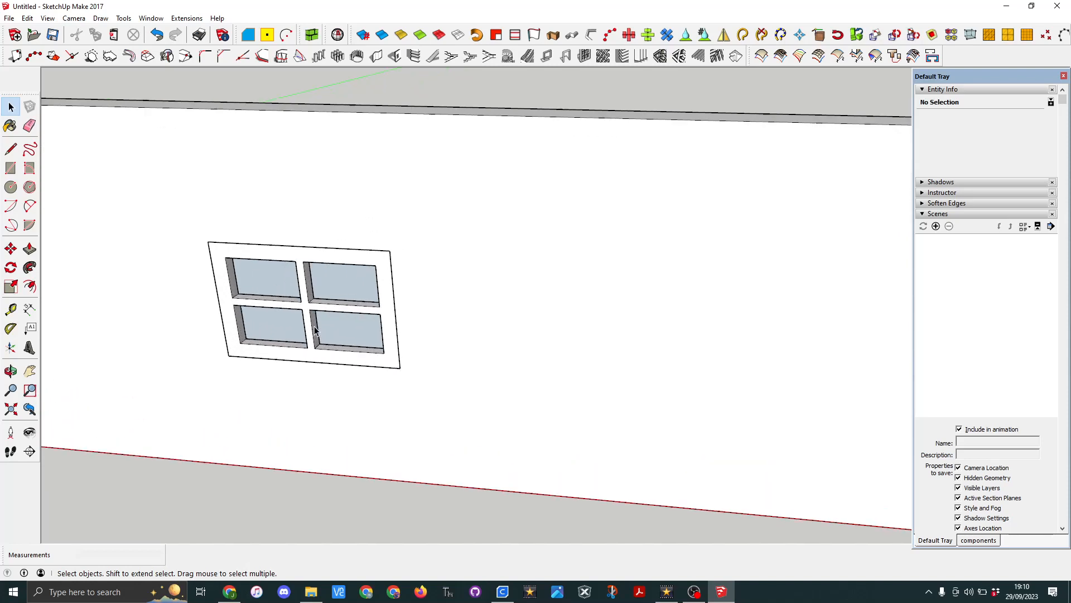
scroll(343, 326, "up", 3)
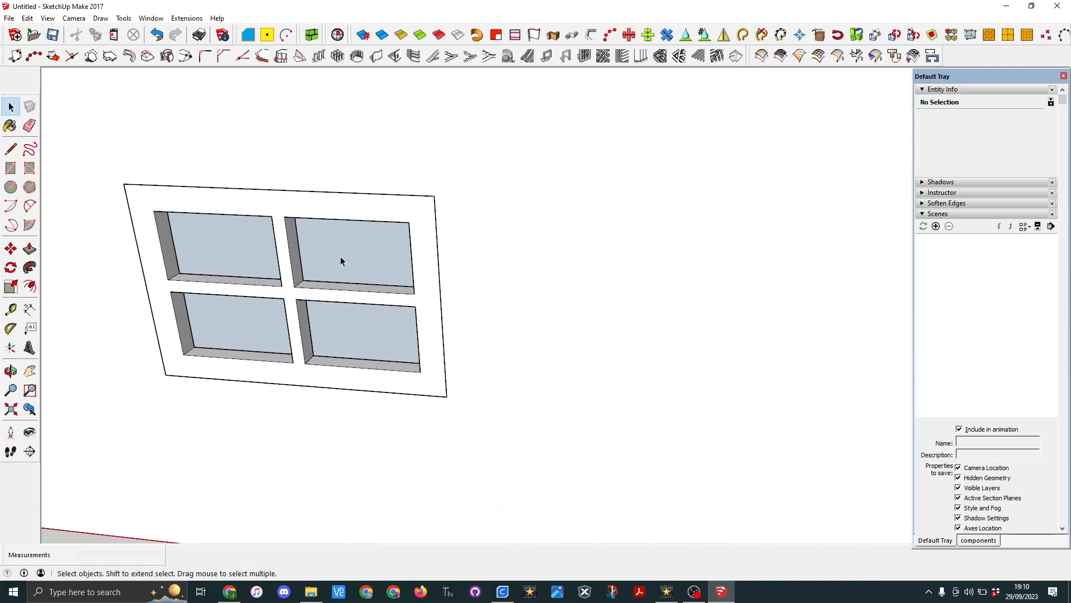
left_click(339, 334)
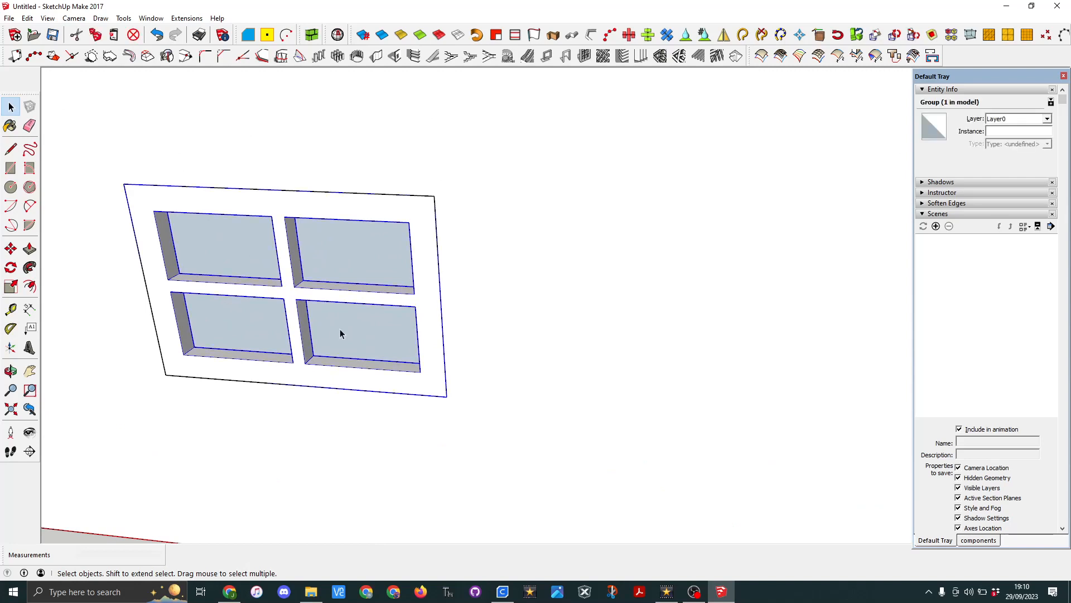
double_click(339, 333)
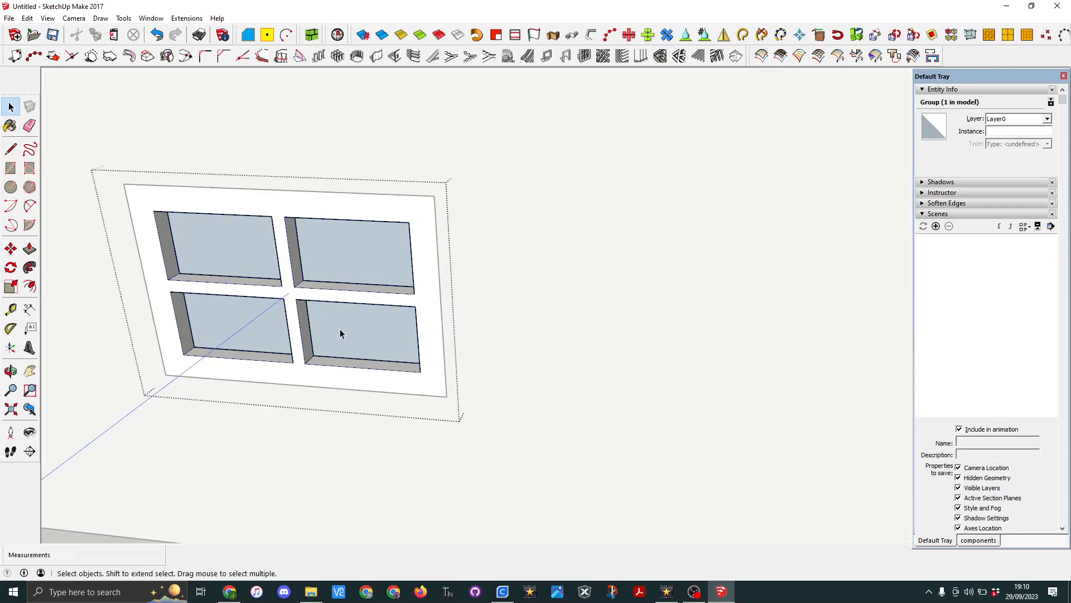
left_click(339, 330)
key("Delete")
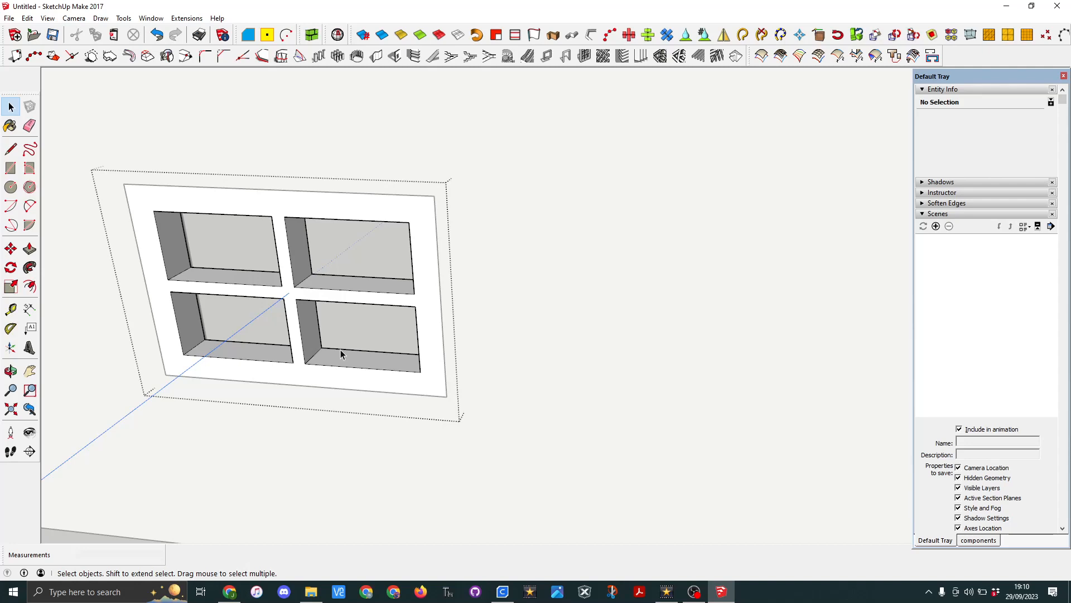
Step: On the frame's opposite face, draw lines across the two ends of the horizontal divider and the lower end of the vertical divider
middle_click_drag(375, 312, 509, 292)
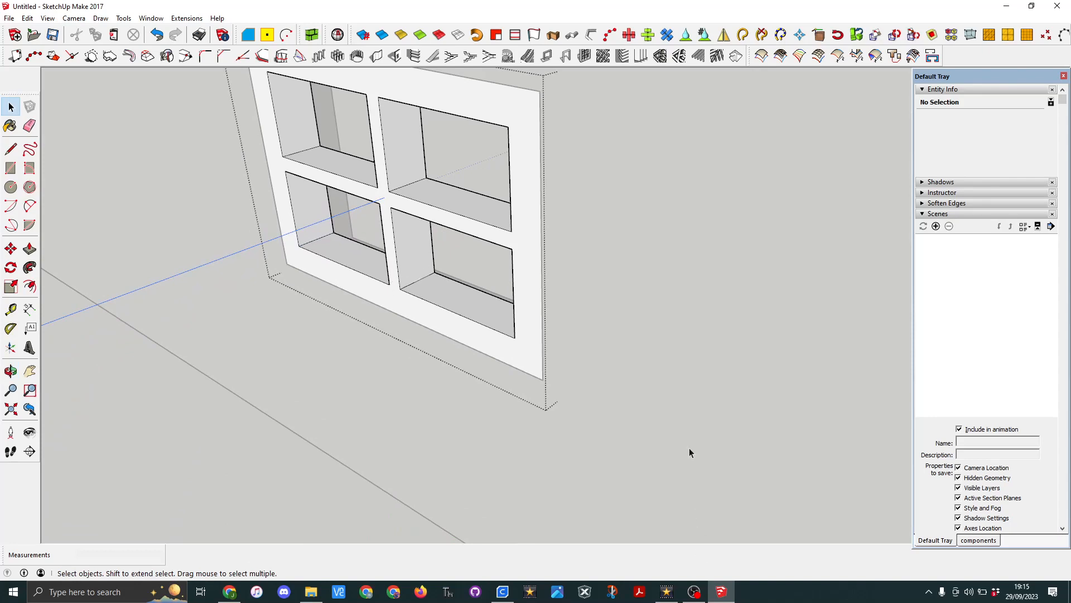
middle_click_drag(761, 378, 438, 402)
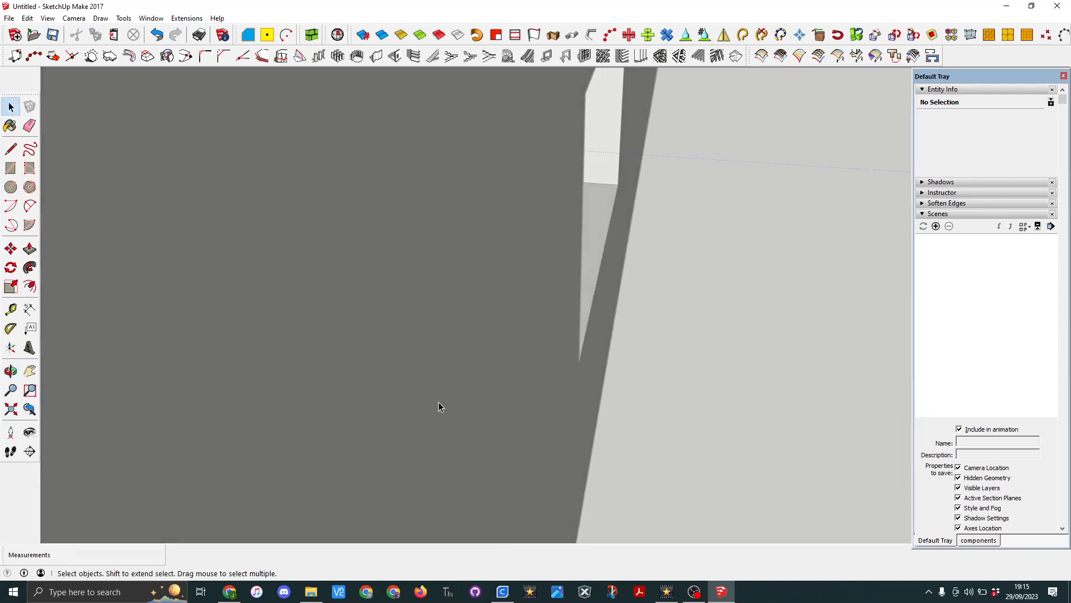
middle_click_drag(708, 373, 575, 386)
scroll(735, 259, "up", 4)
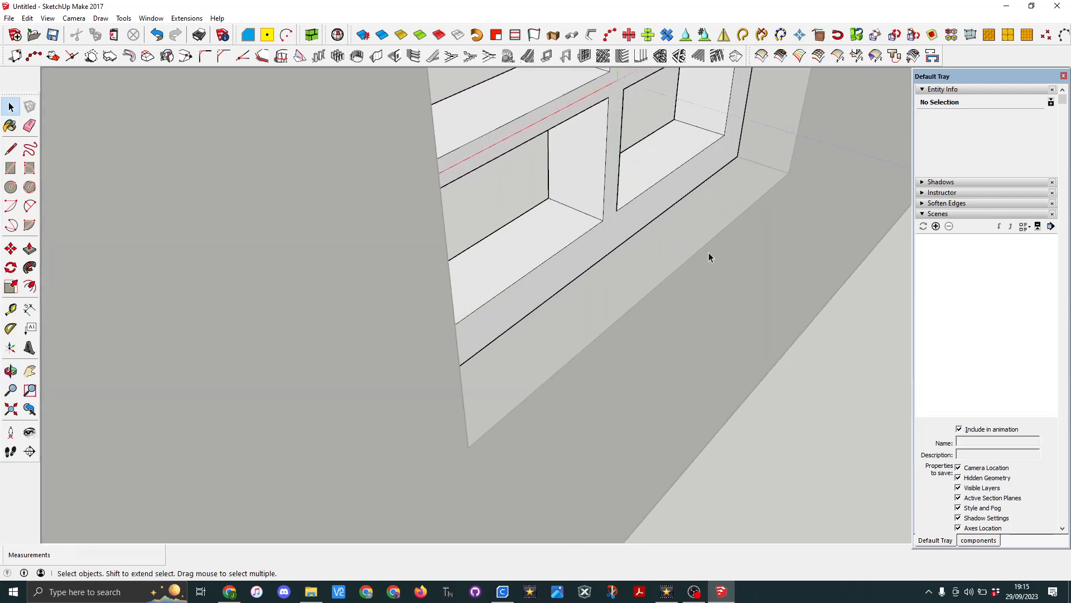
middle_click_drag(708, 254, 678, 239)
scroll(692, 230, "down", 3)
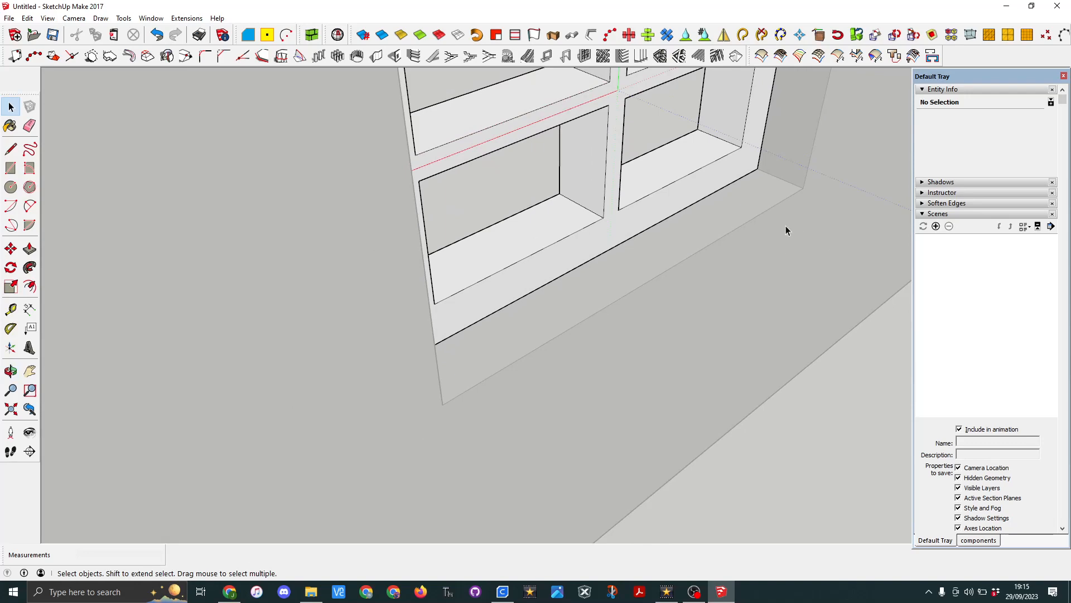
middle_click_drag(841, 220, 716, 270)
left_click(672, 248)
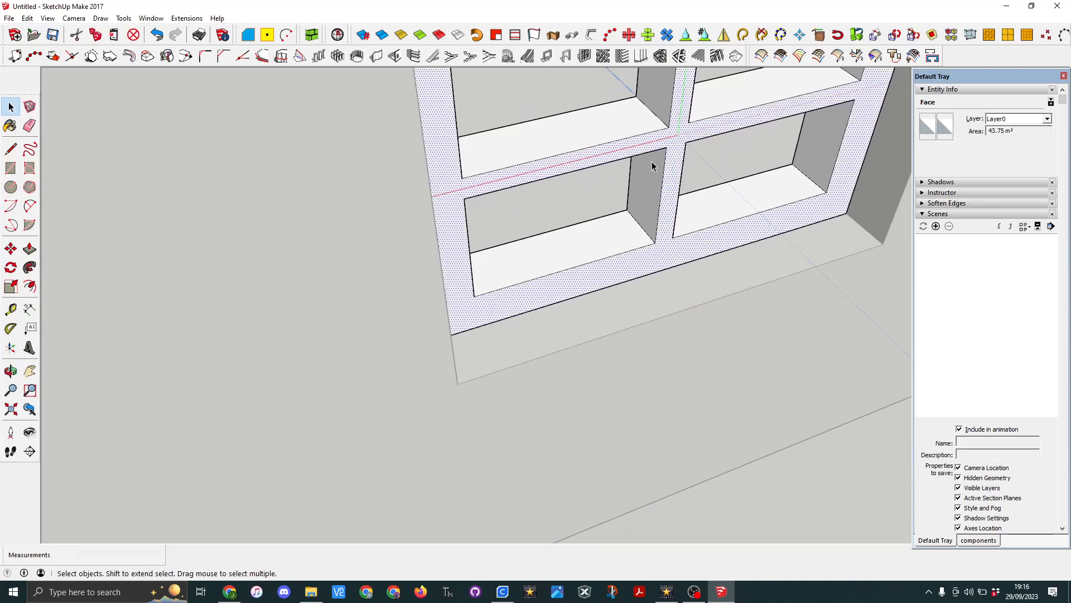
left_click(10, 149)
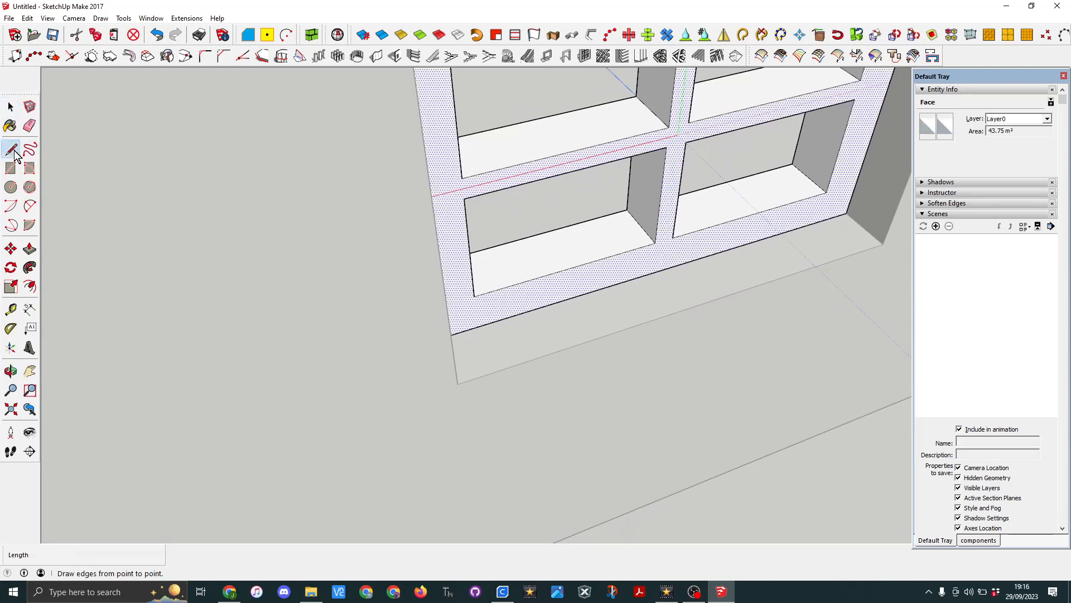
left_click(462, 177)
left_click(464, 197)
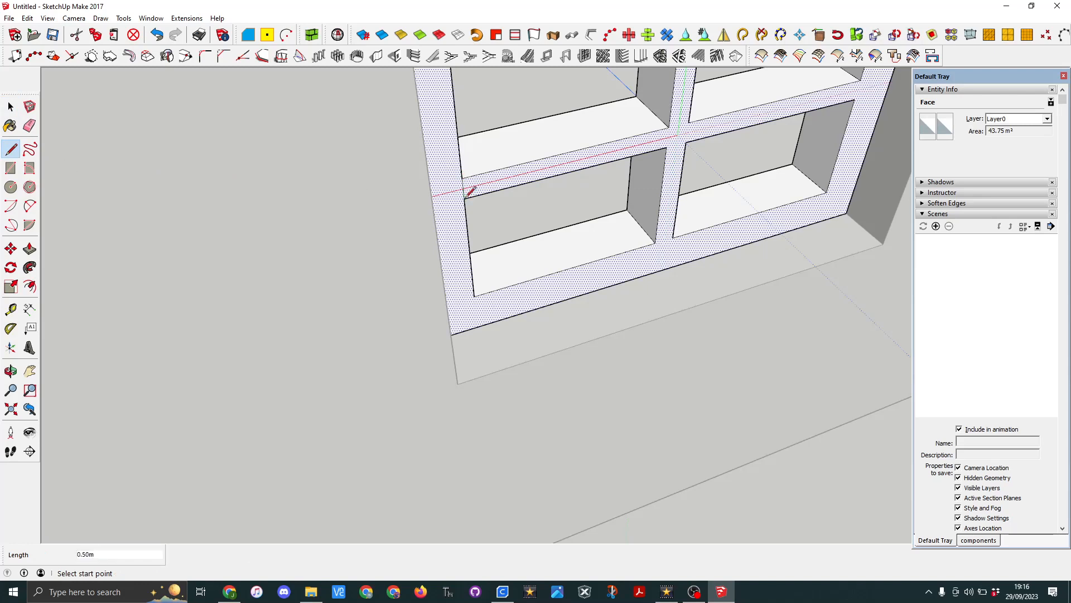
left_click(655, 242)
left_click(672, 237)
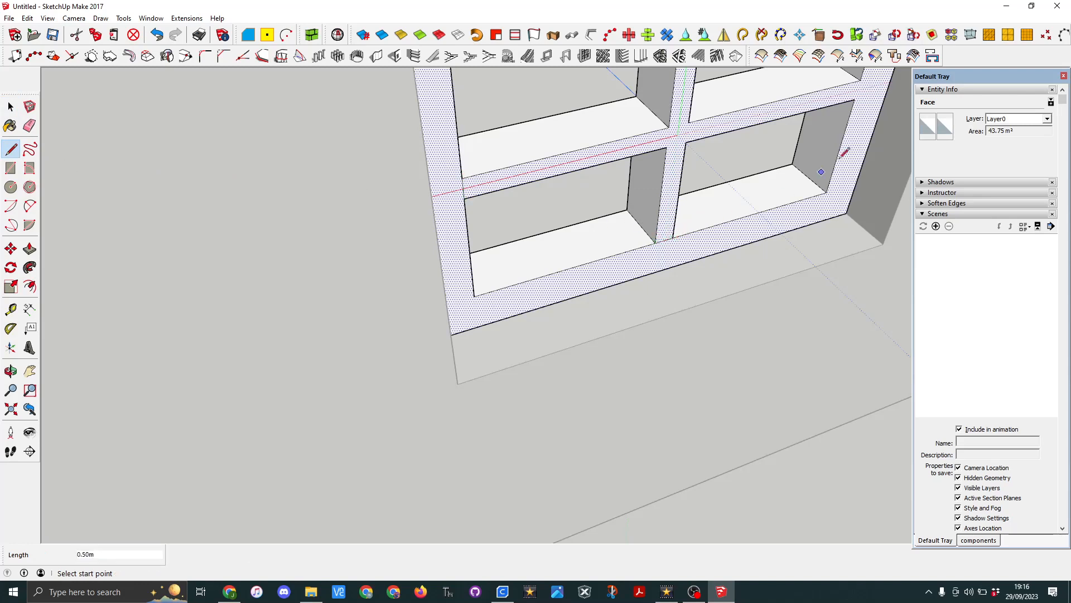
left_click(860, 82)
left_click(855, 100)
Step: Draw a line across the upper end of the vertical divider to separate the cross face from the outer frame
mouse_move(788, 179)
middle_mouse_down()
mouse_move(732, 56)
mouse_move(694, 136)
middle_mouse_up()
scroll(624, 140, "down", 5)
scroll(621, 137, "up", 3)
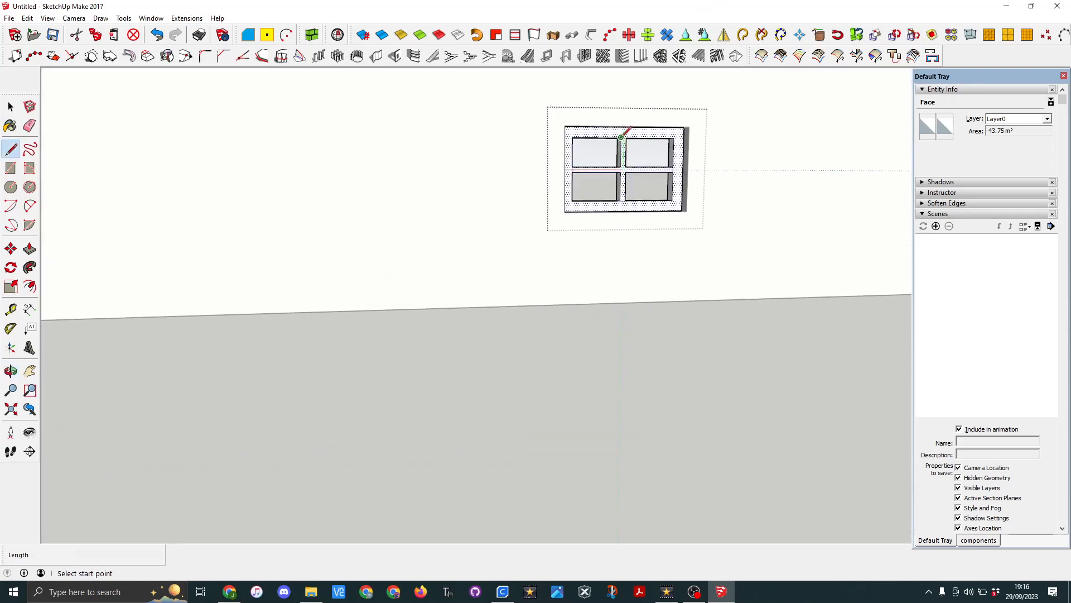
scroll(621, 137, "up", 4)
left_click(621, 138)
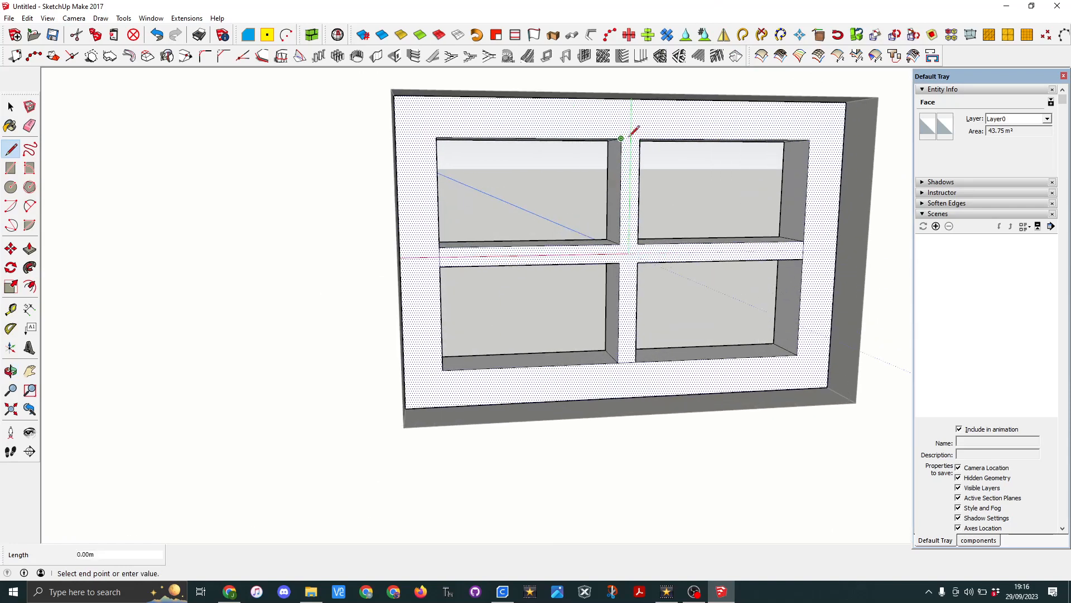
left_click(640, 137)
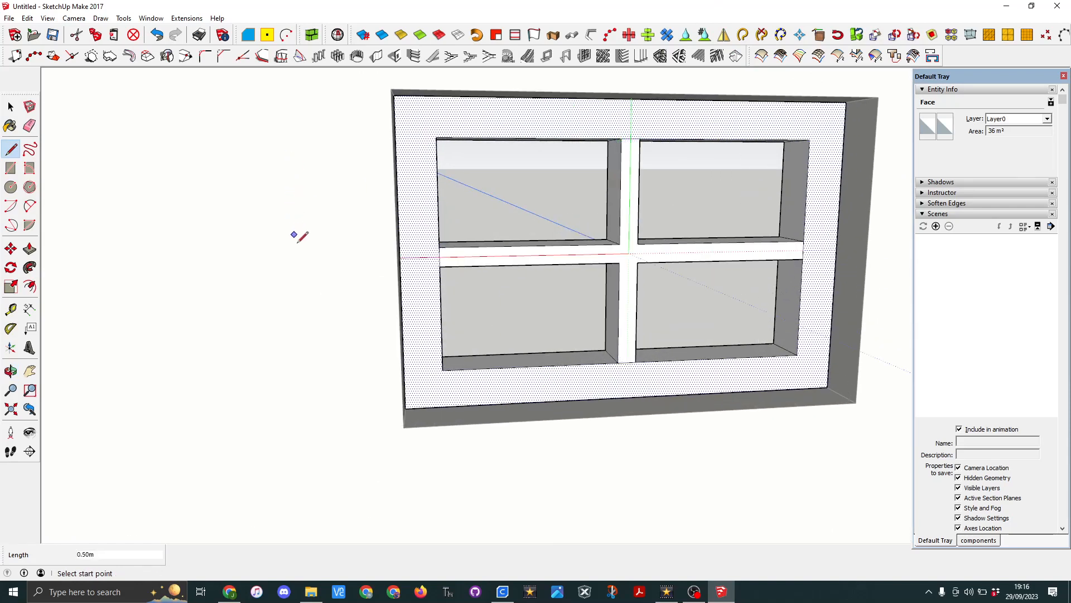
Step: Push the cross-shaped divider face 1 m back into the frame
key("p")
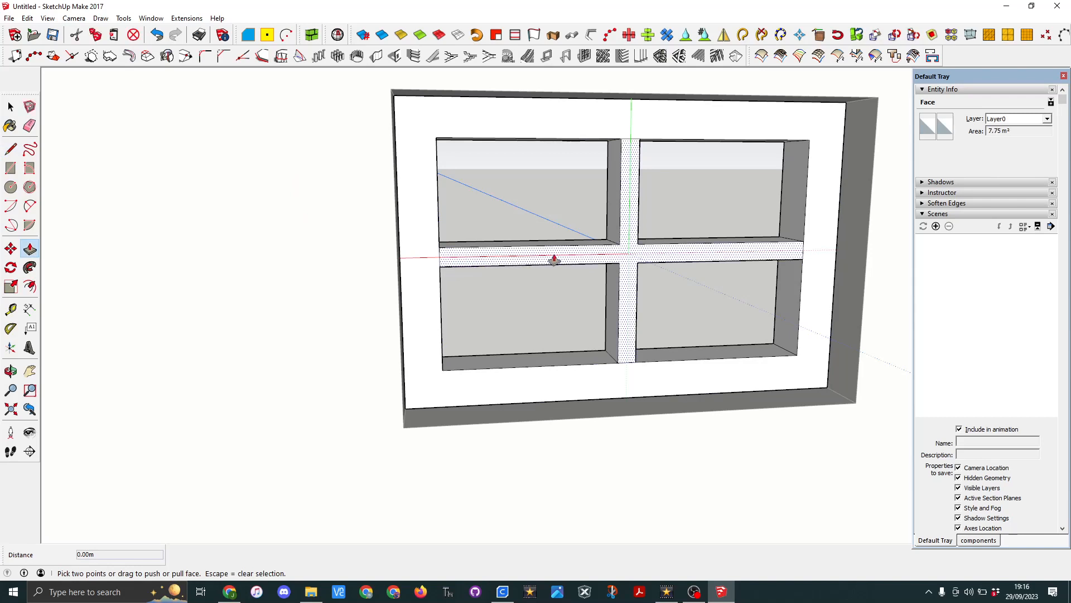
left_click(572, 259)
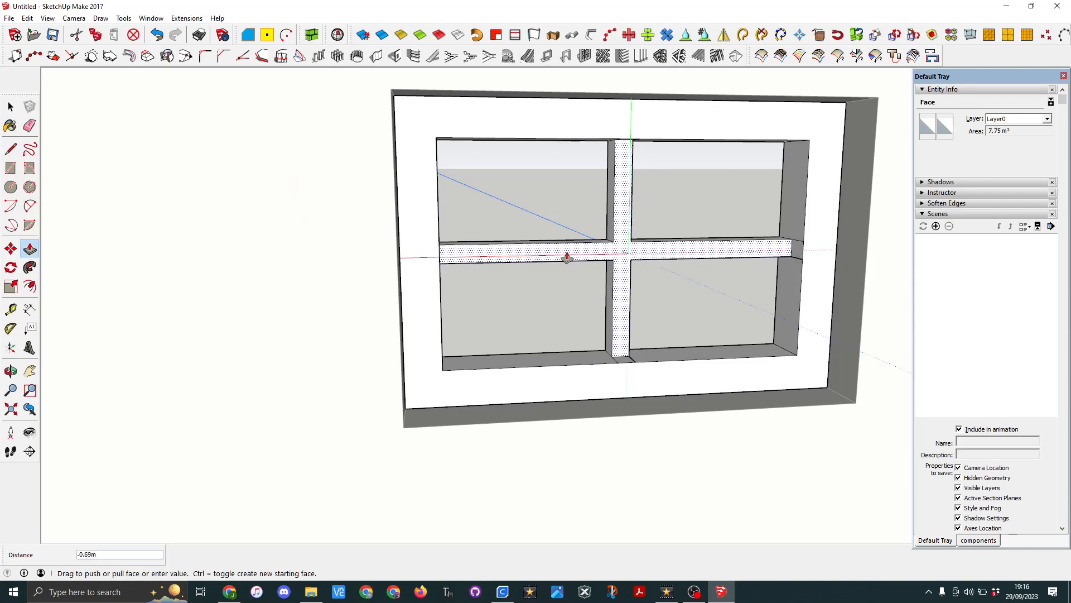
left_click(566, 257)
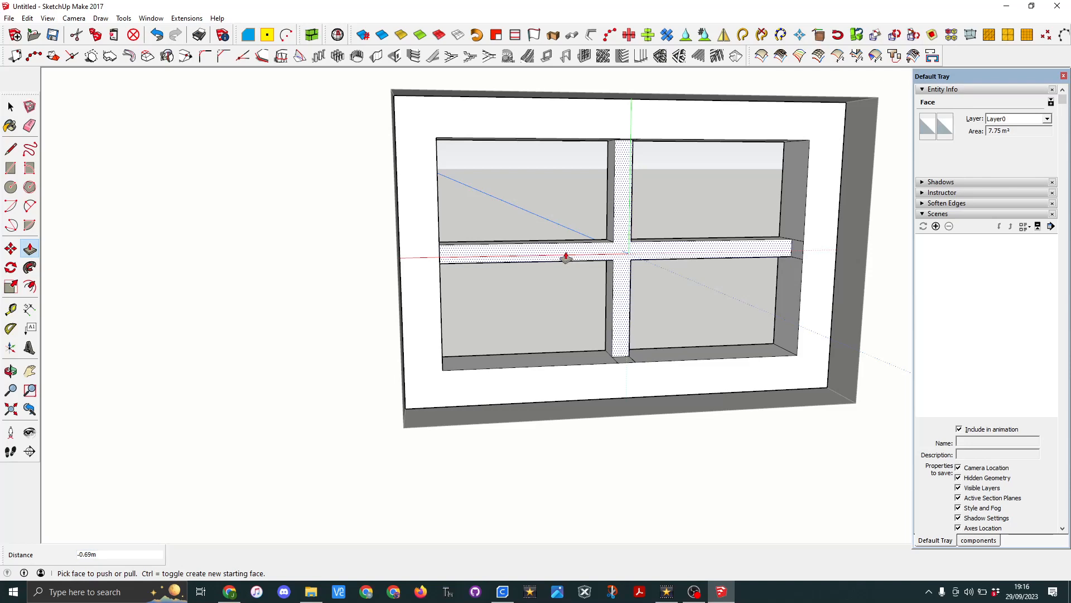
type("1")
key("Return")
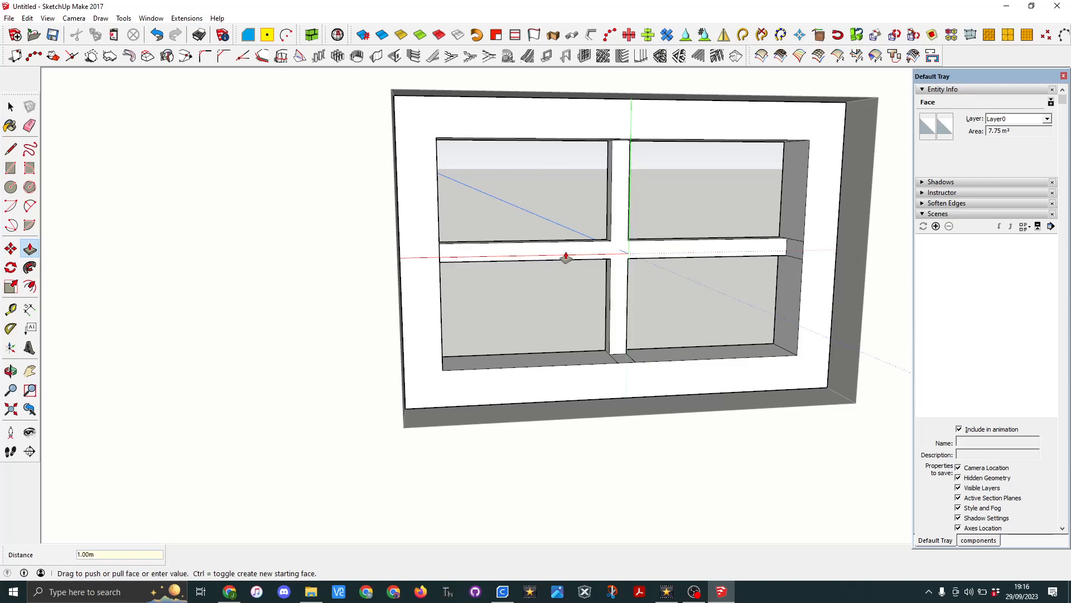
Step: Measure the remaining depth of the horizontal divider with the Tape Measure
scroll(614, 258, "up", 5)
scroll(621, 254, "down", 5)
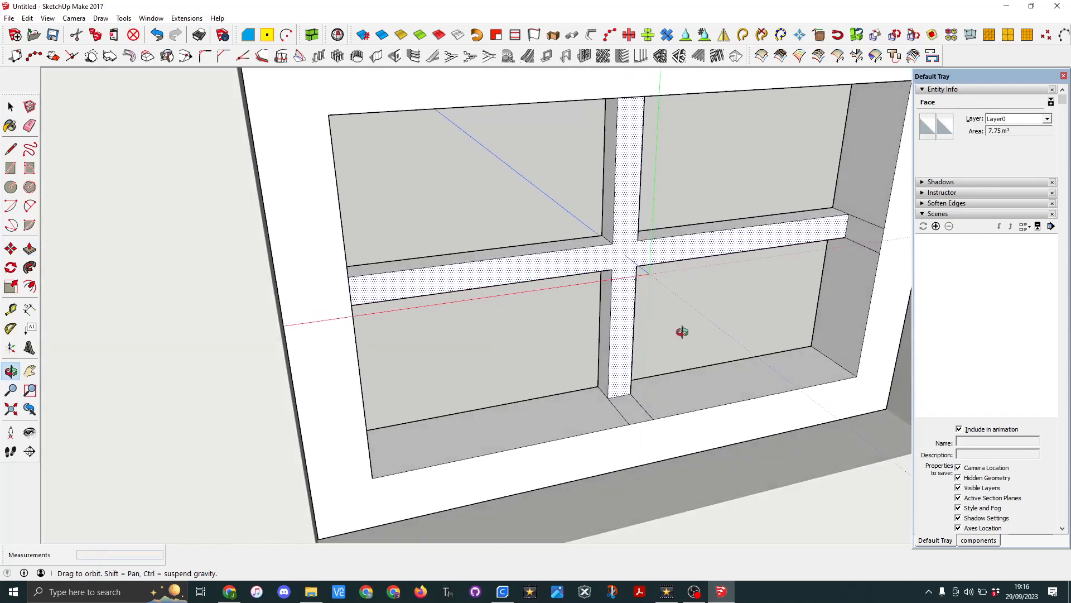
left_click(29, 268)
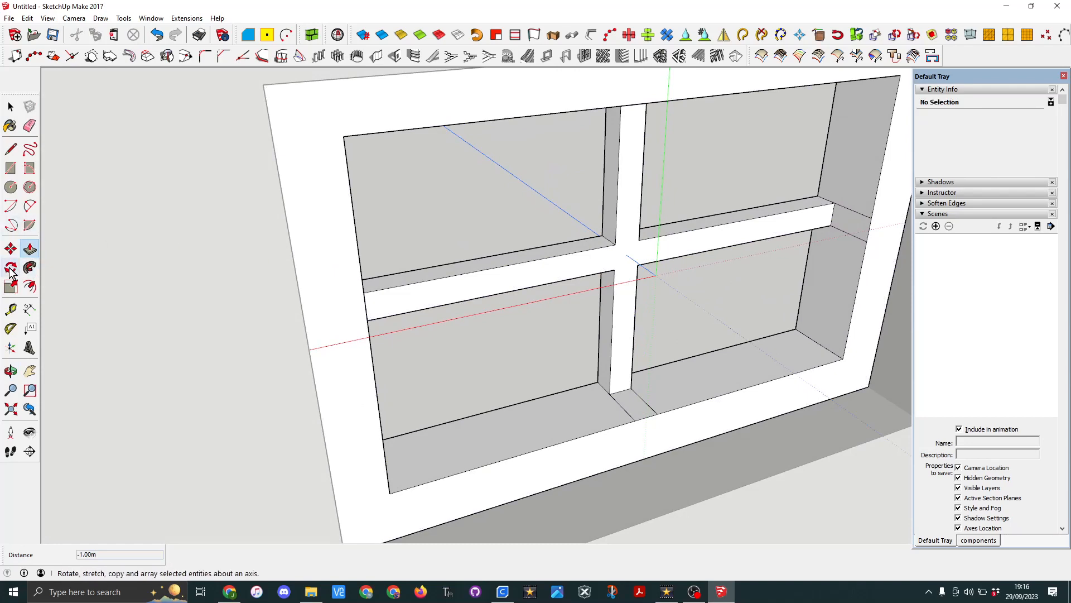
left_click(11, 309)
left_click(496, 254)
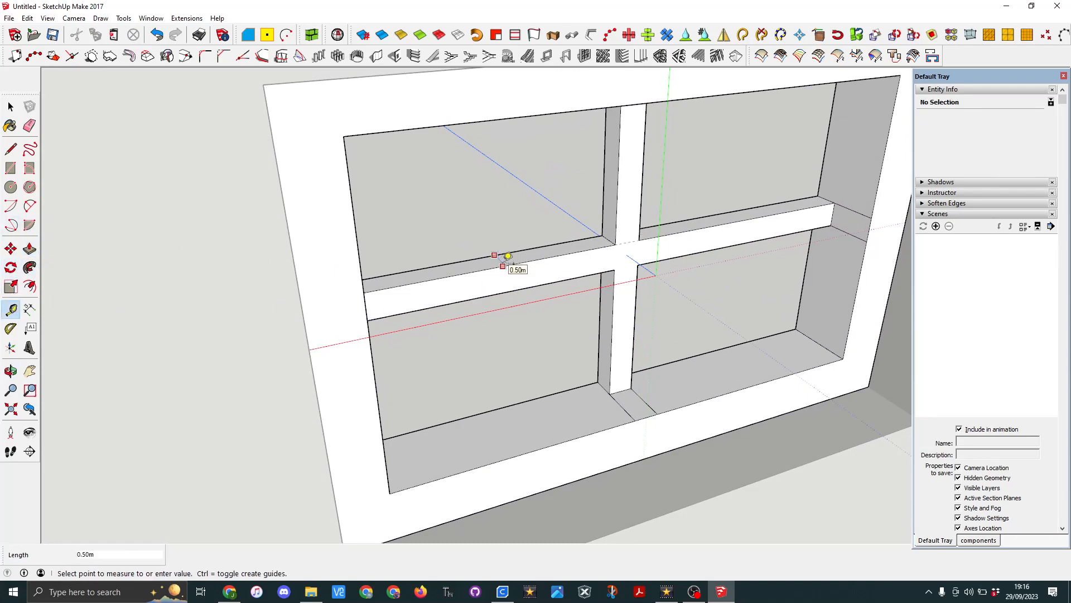
left_click(502, 265)
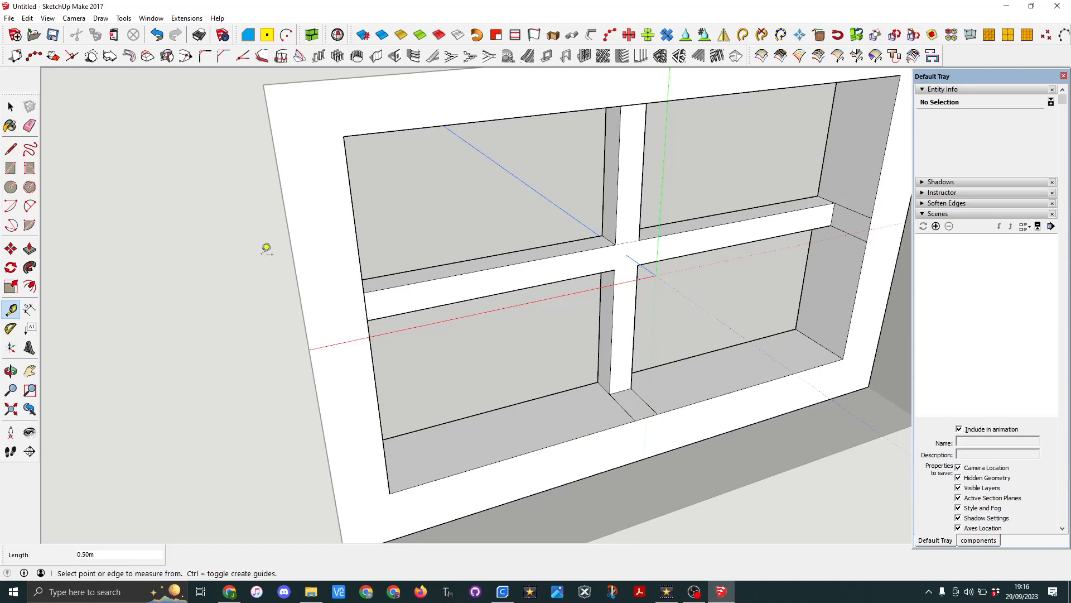
Step: Erase the leftover divider edges on the inner sides of the window frame
left_click(31, 128)
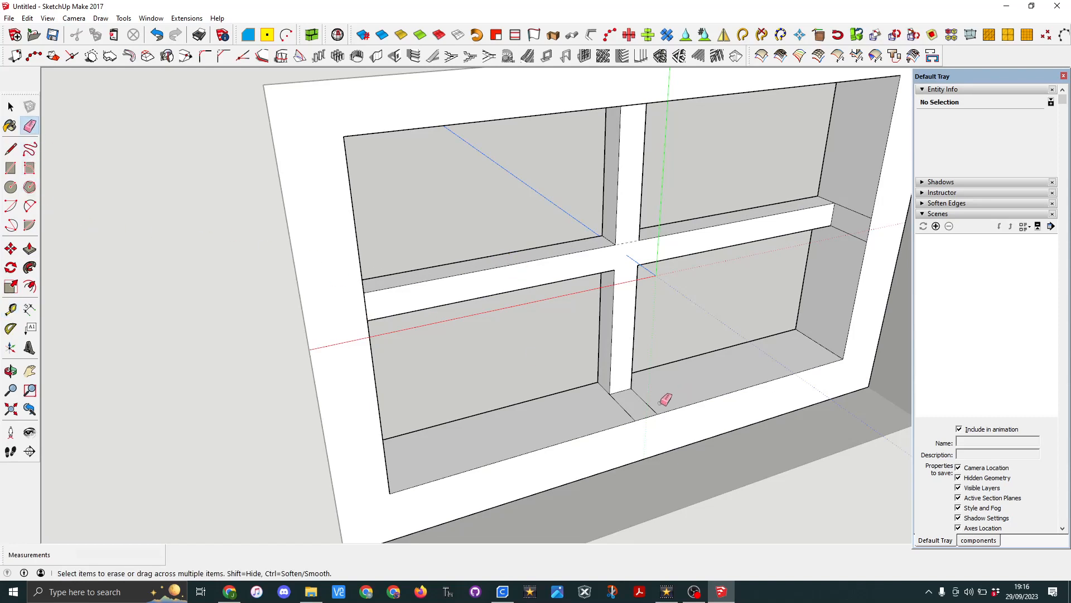
left_click(624, 409)
mouse_move(770, 313)
middle_mouse_down()
mouse_move(481, 308)
mouse_move(334, 234)
middle_mouse_up()
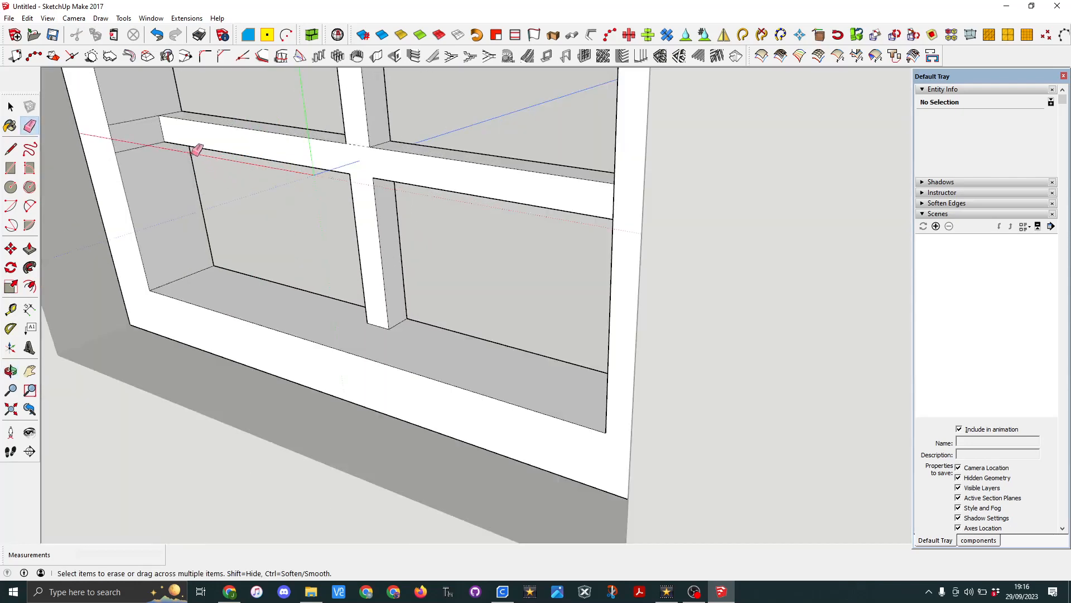
left_click(128, 121)
left_click(134, 119)
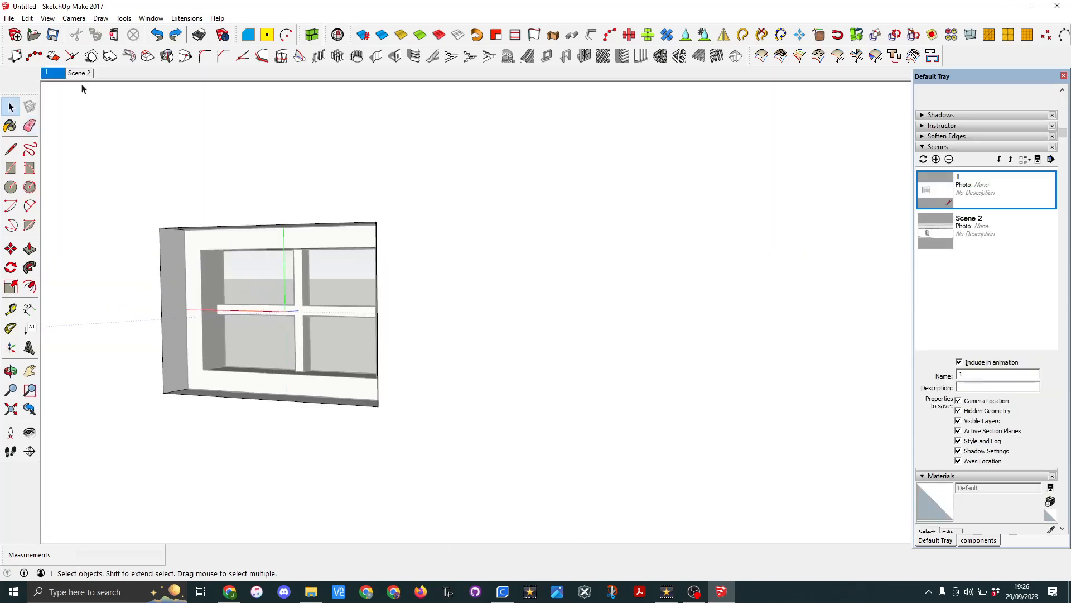
Step: Switch to Scene 2 and select the wall face around the arched opening
left_click(75, 72)
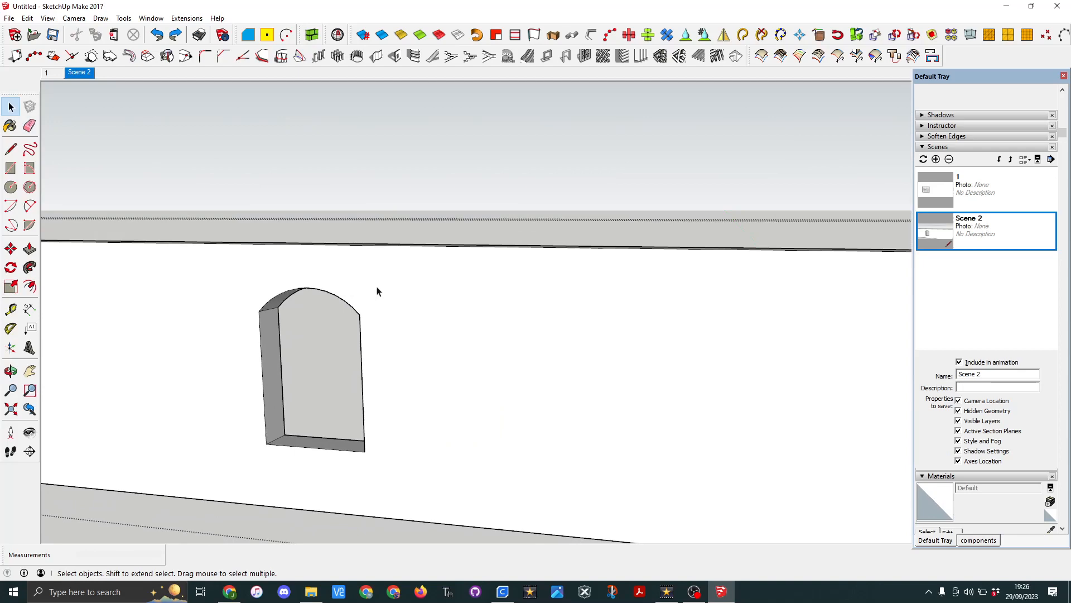
left_click(385, 330)
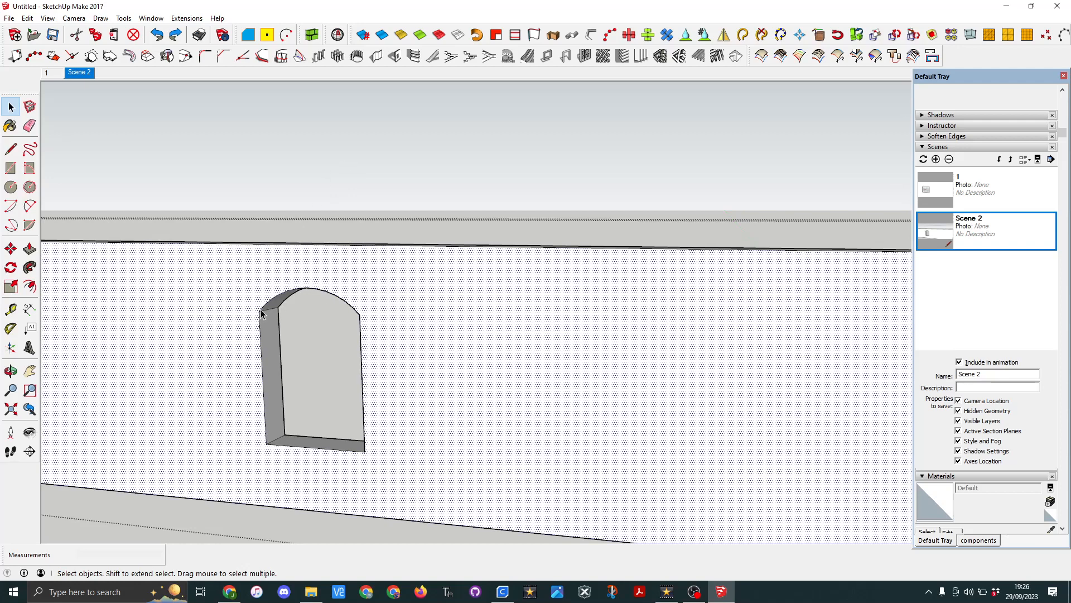
Step: Close the arched opening with a face by drawing a line along its base, and copy that face with its edges
left_click(11, 149)
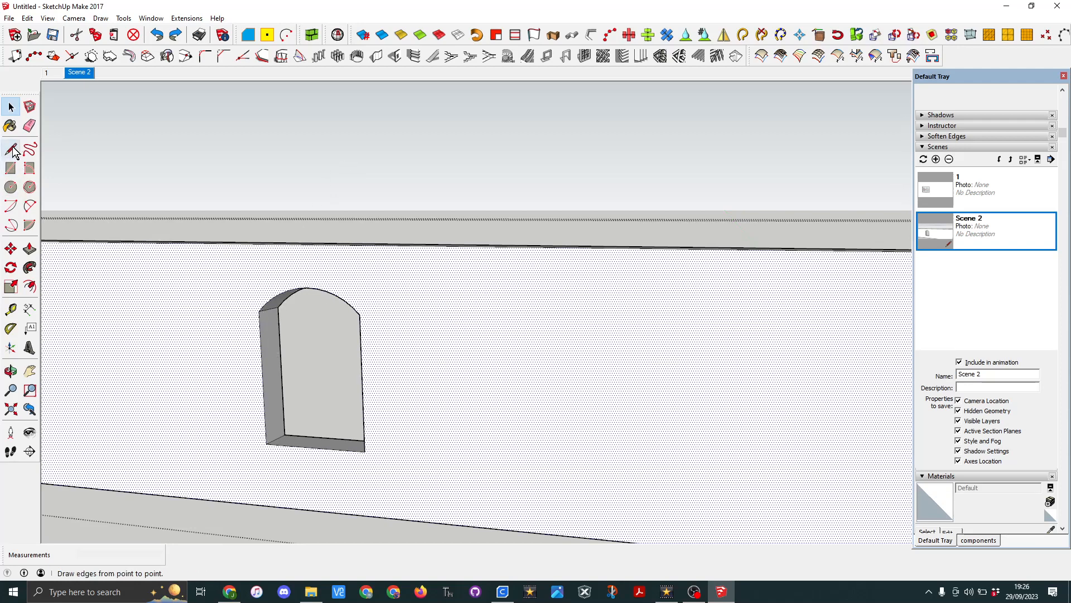
left_click(267, 444)
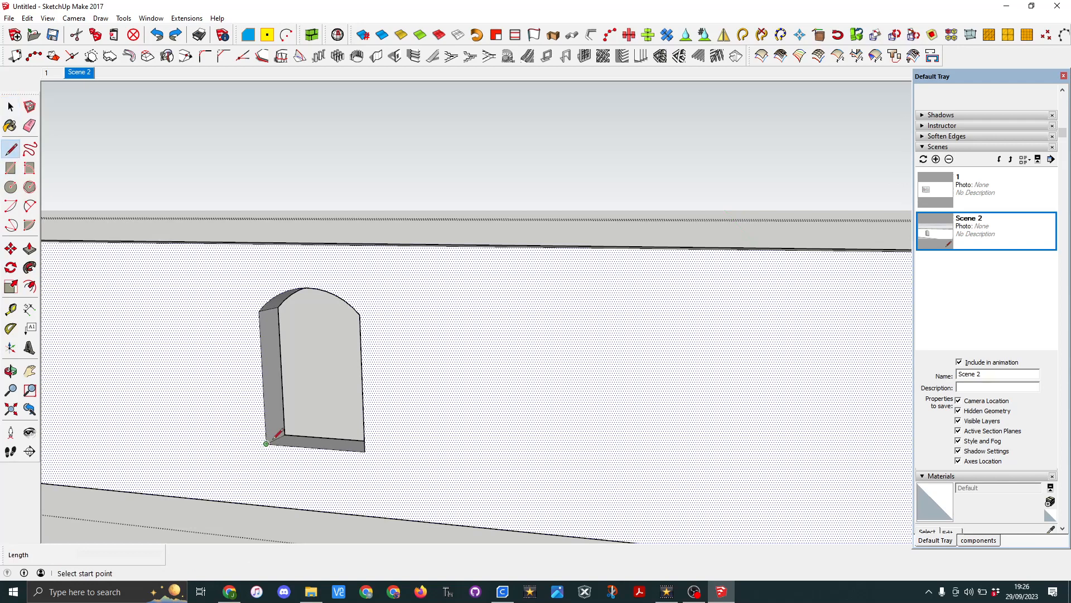
left_click(365, 449)
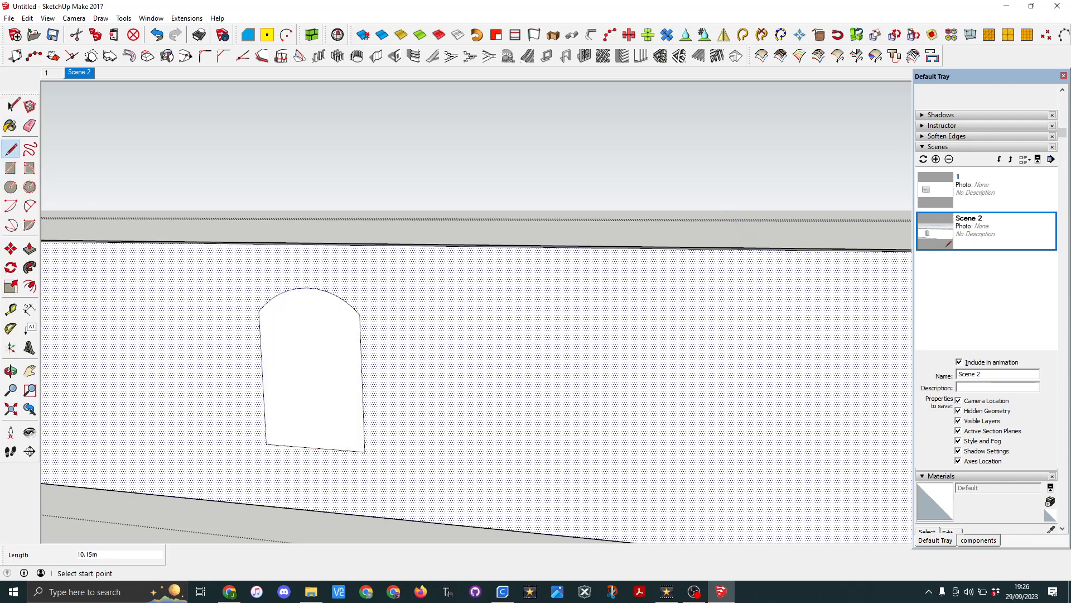
left_click(11, 106)
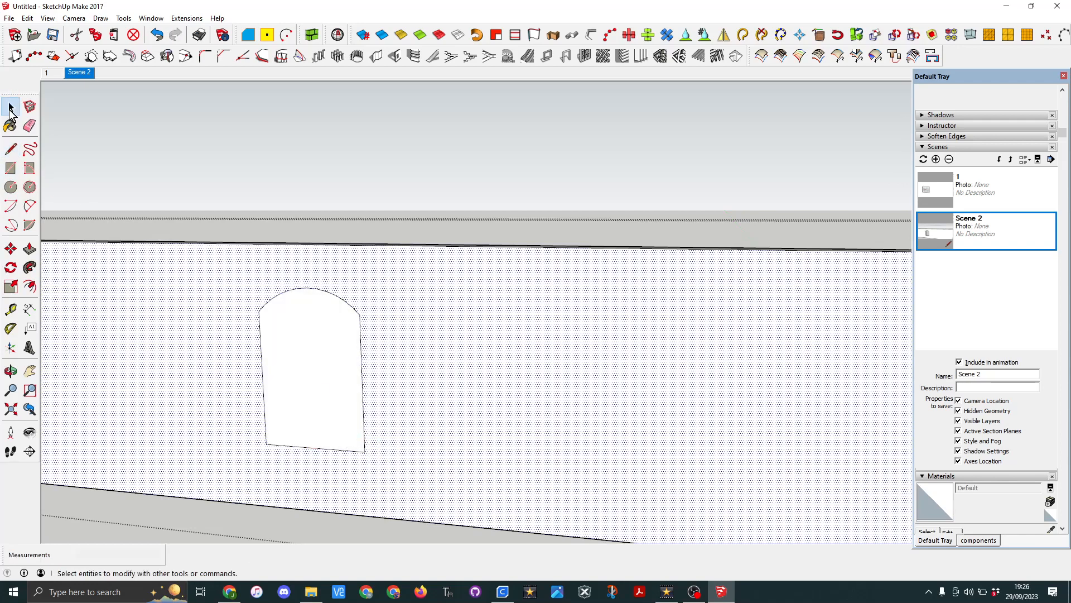
left_click(307, 375)
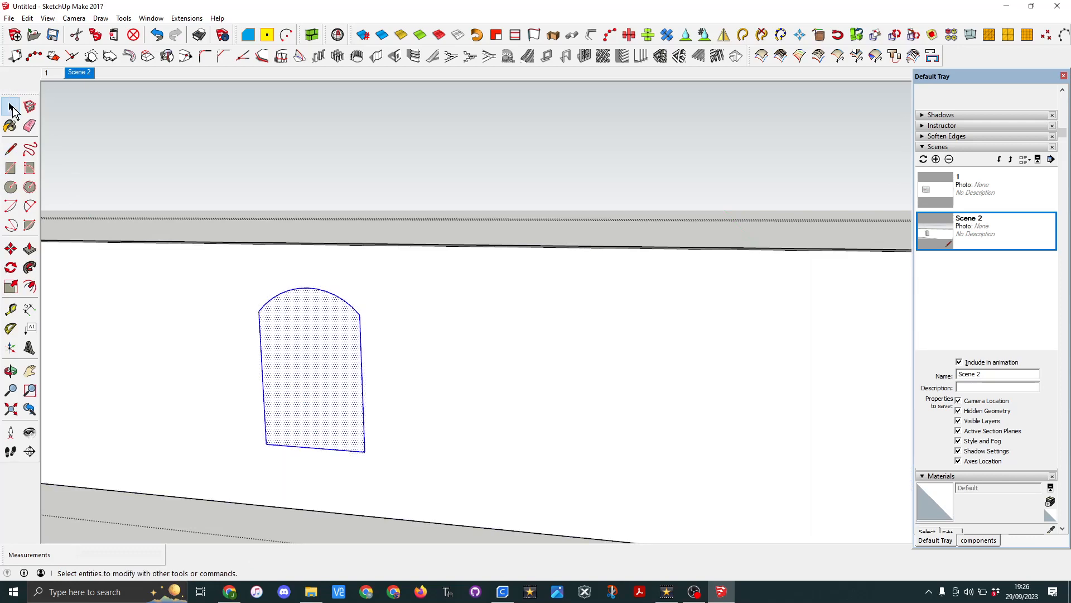
left_click(350, 137)
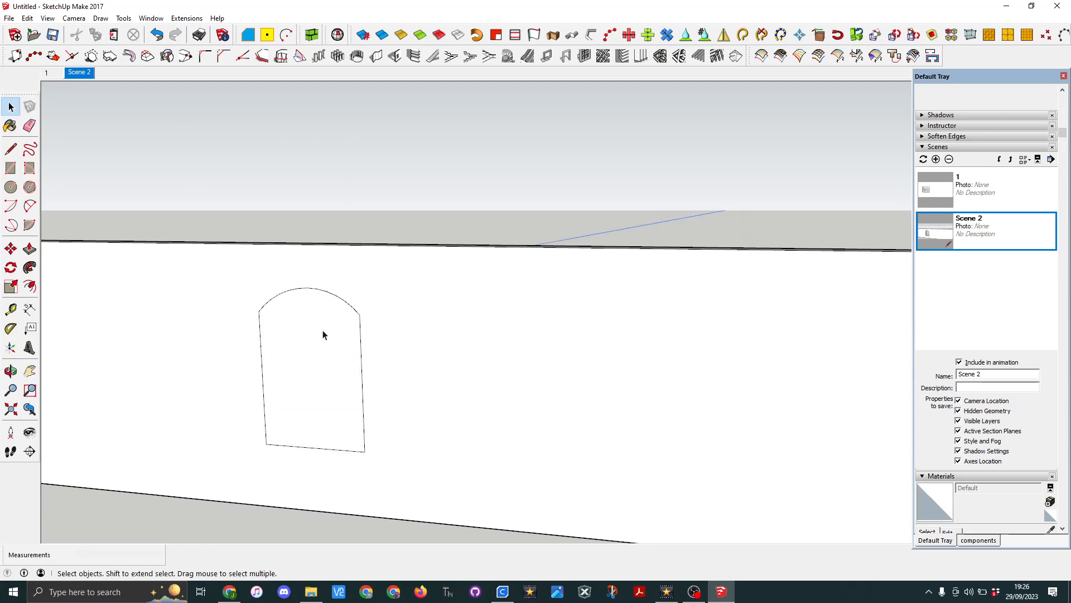
Step: Delete the arched face inside the wall group and paste the copied face in place outside the group
double_click(416, 313)
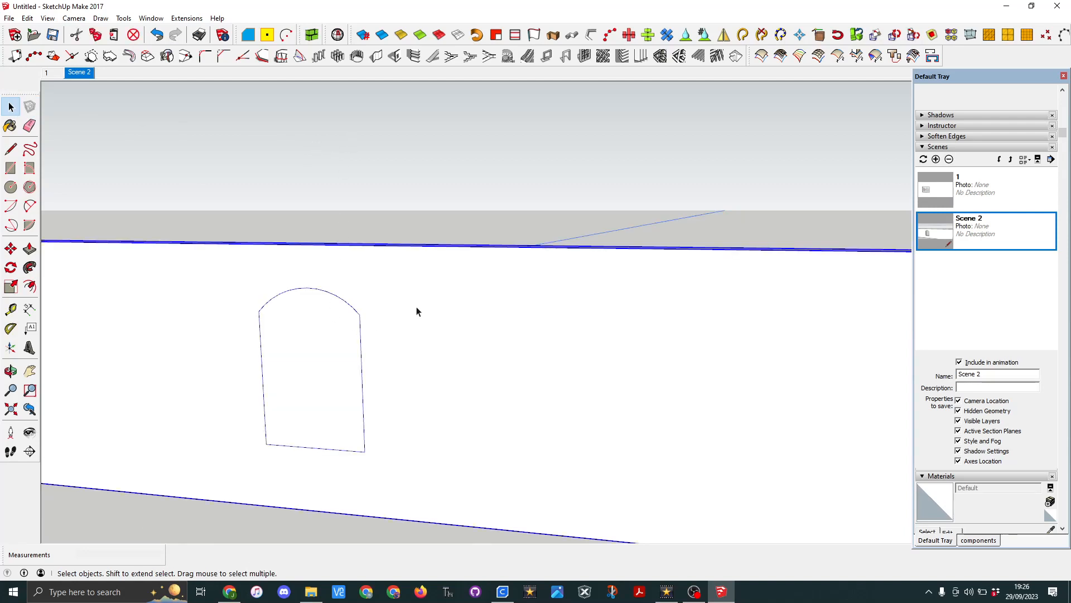
left_click(327, 339)
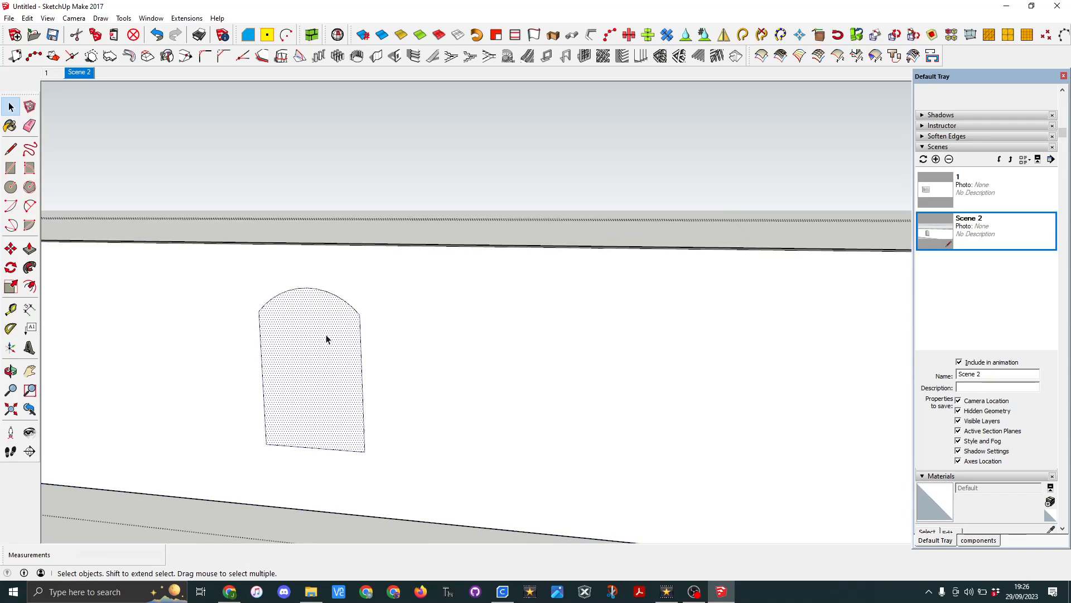
key("Delete")
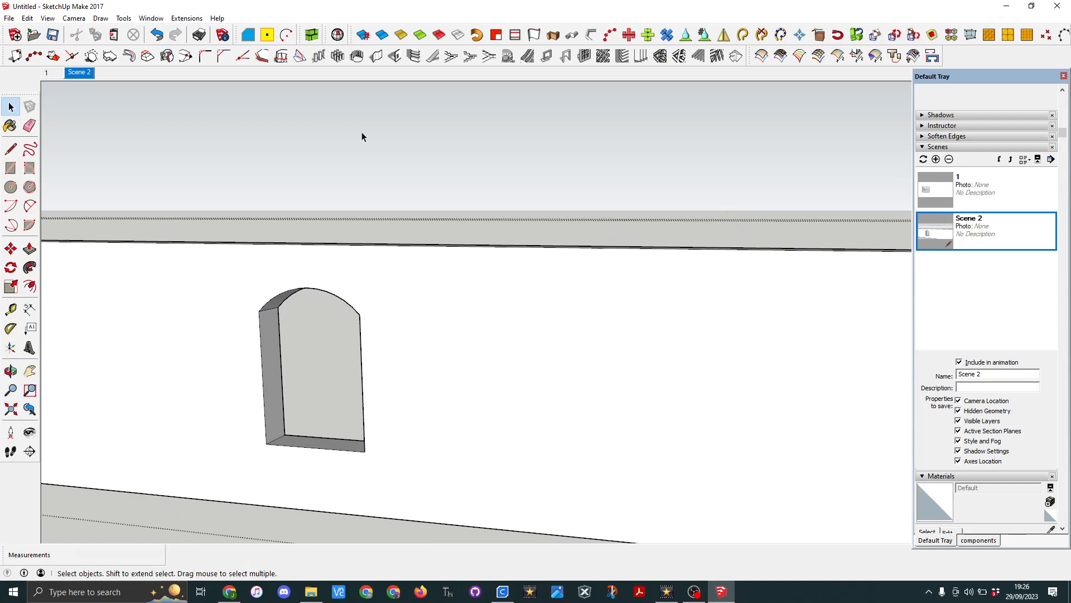
left_click(361, 134)
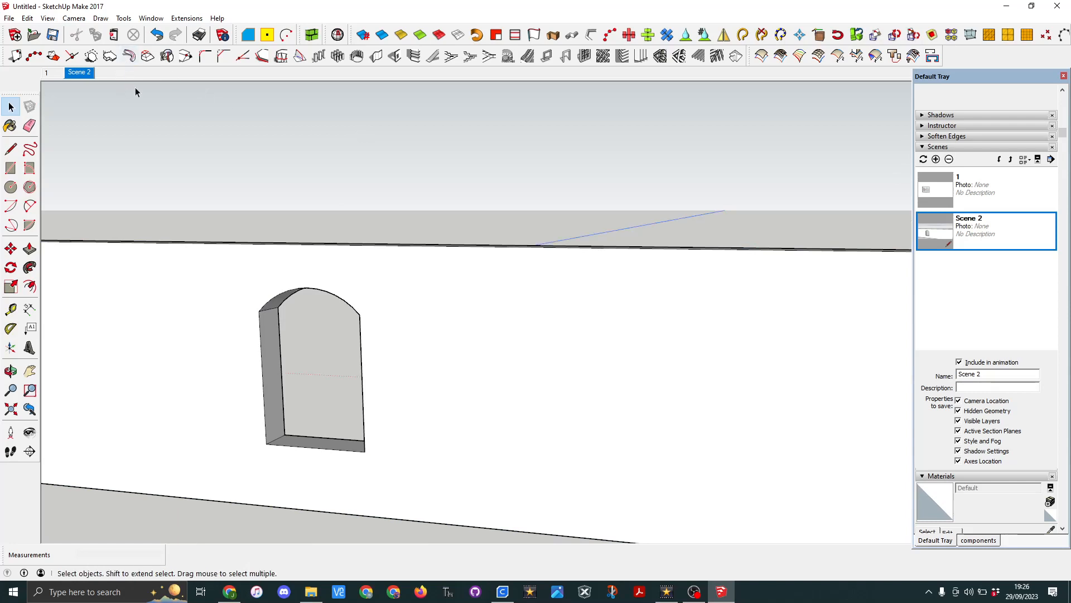
left_click(27, 18)
left_click(39, 94)
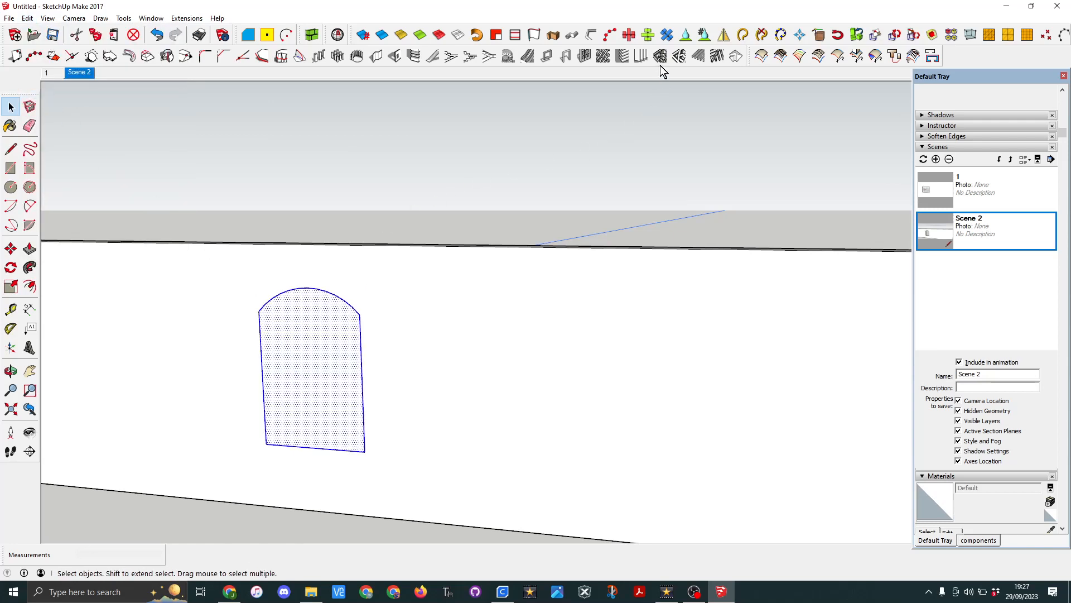
Step: Create a rectangular-frame Panel Divider window with 4 rows and 4 columns on the arched face
left_click(585, 58)
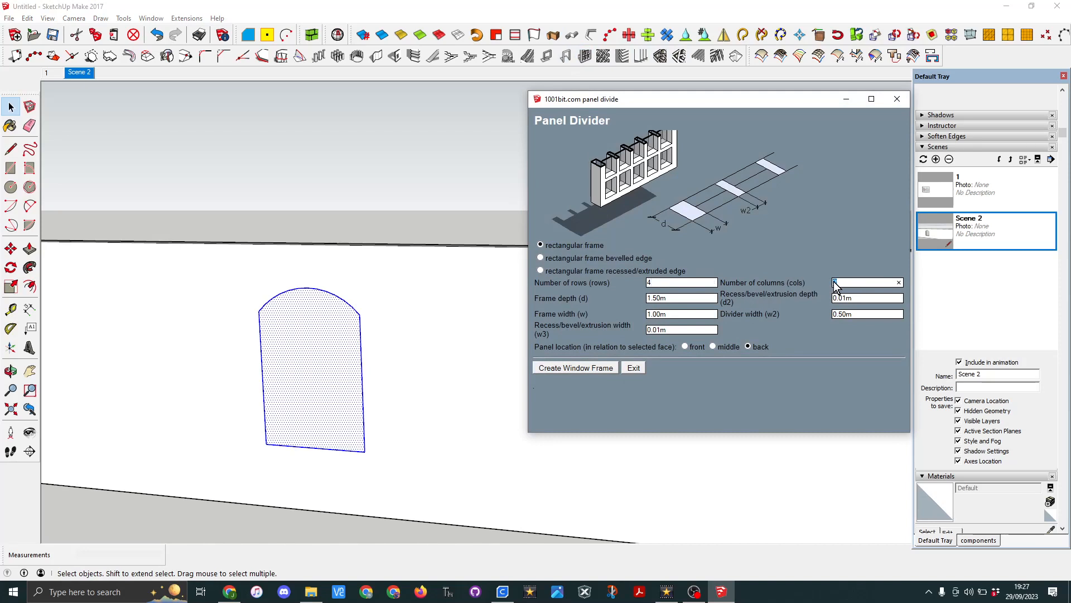
type("4")
left_click(587, 367)
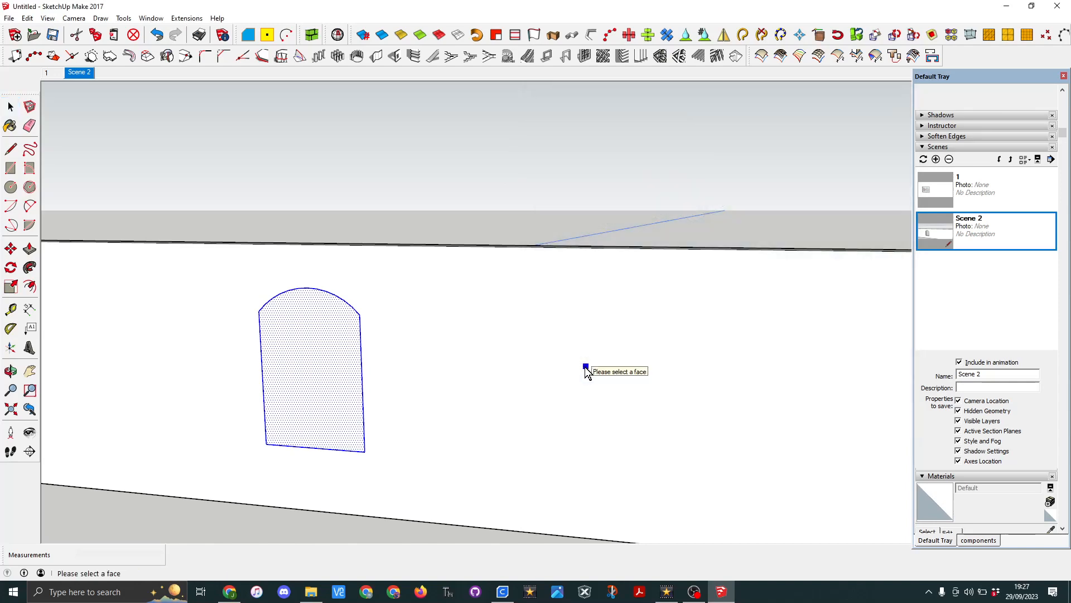
left_click(313, 369)
key("space")
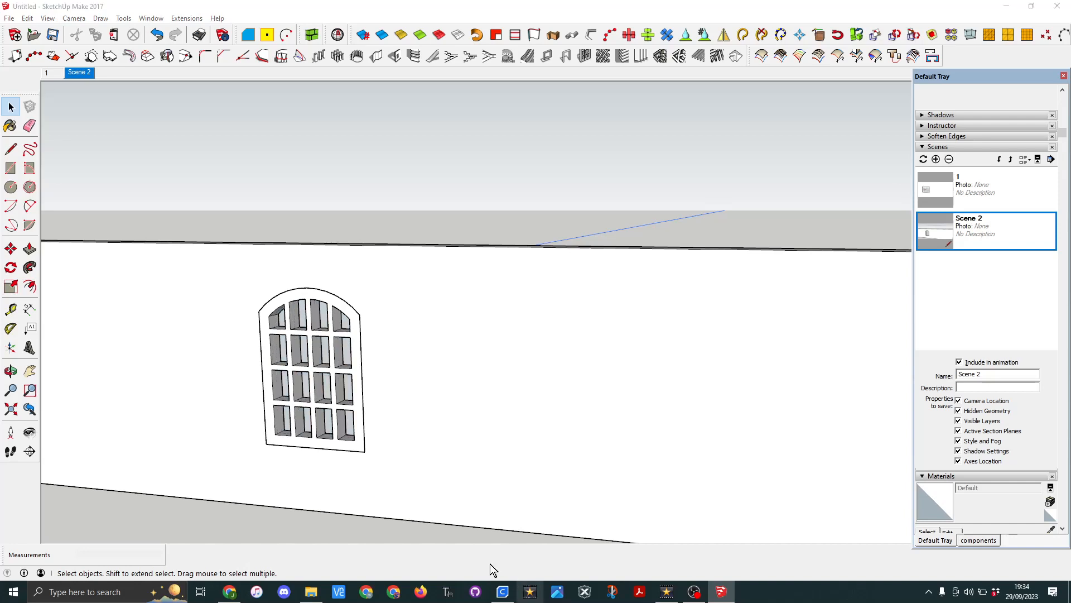
Step: Export only the arched window frame as an ASCII STL in millimetres, named window.stl, to the Downloads folder
left_click(310, 445)
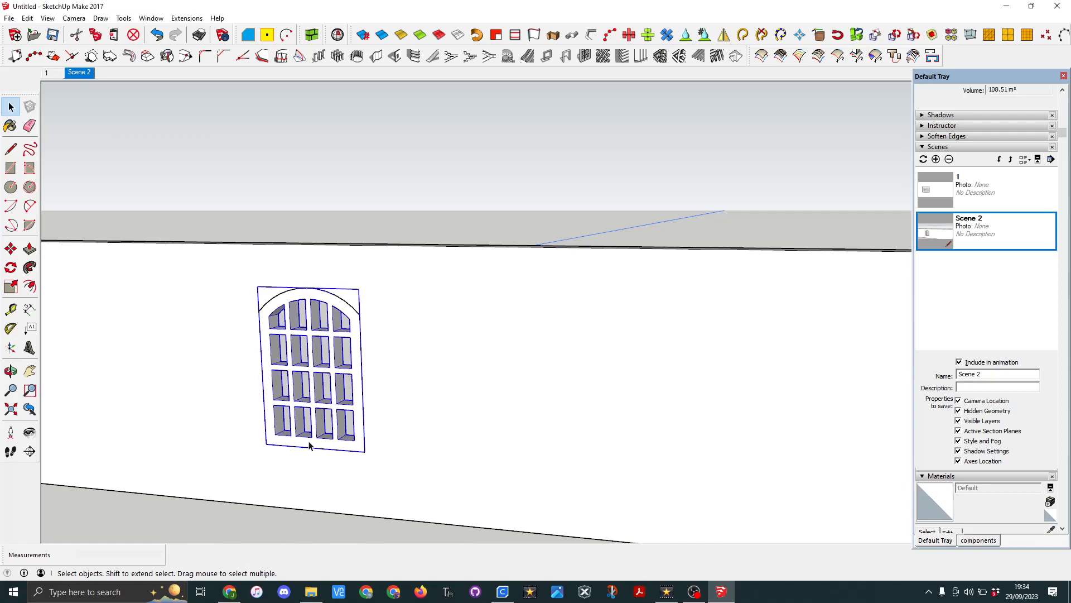
left_click(9, 18)
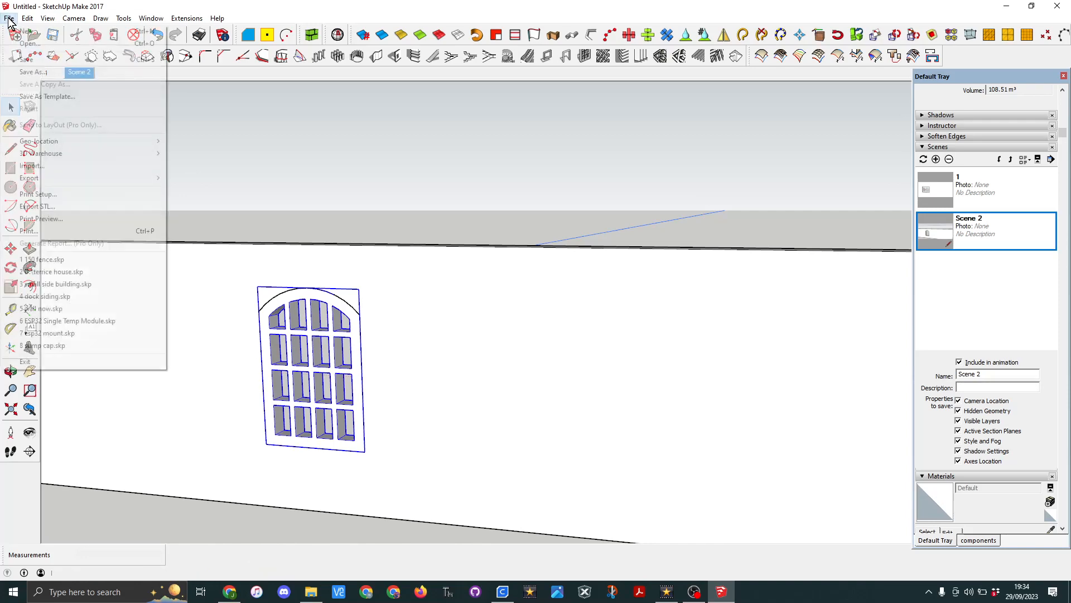
left_click(49, 207)
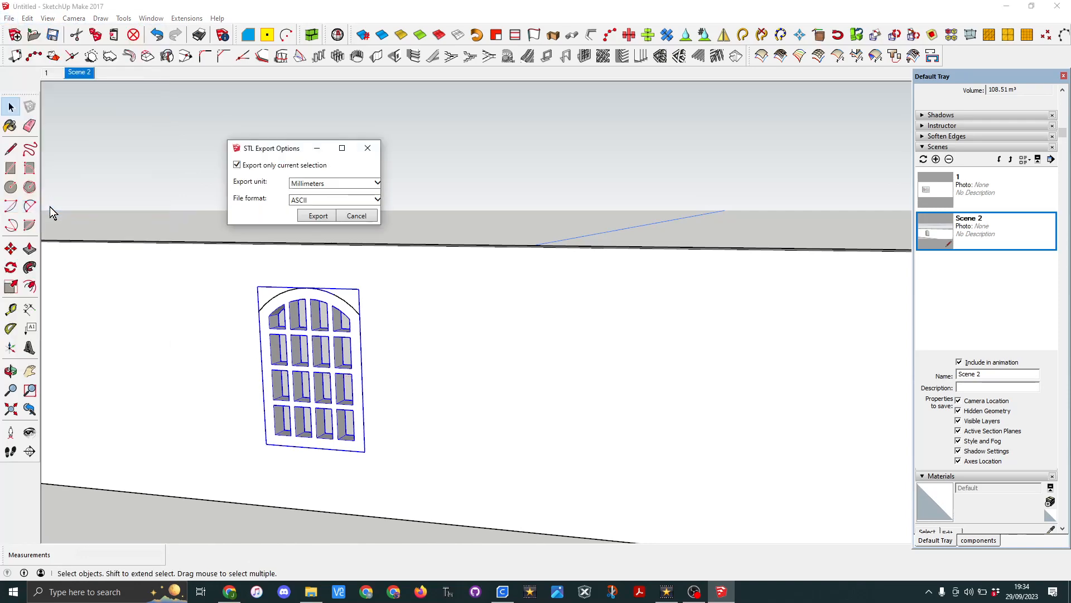
left_click(316, 216)
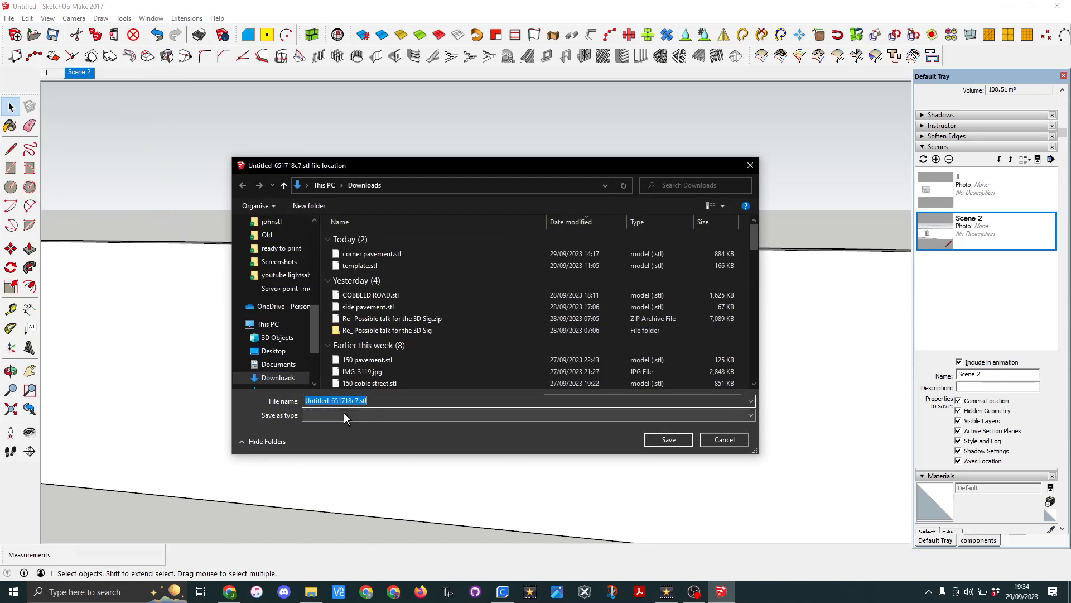
left_click_drag(356, 401, 272, 406)
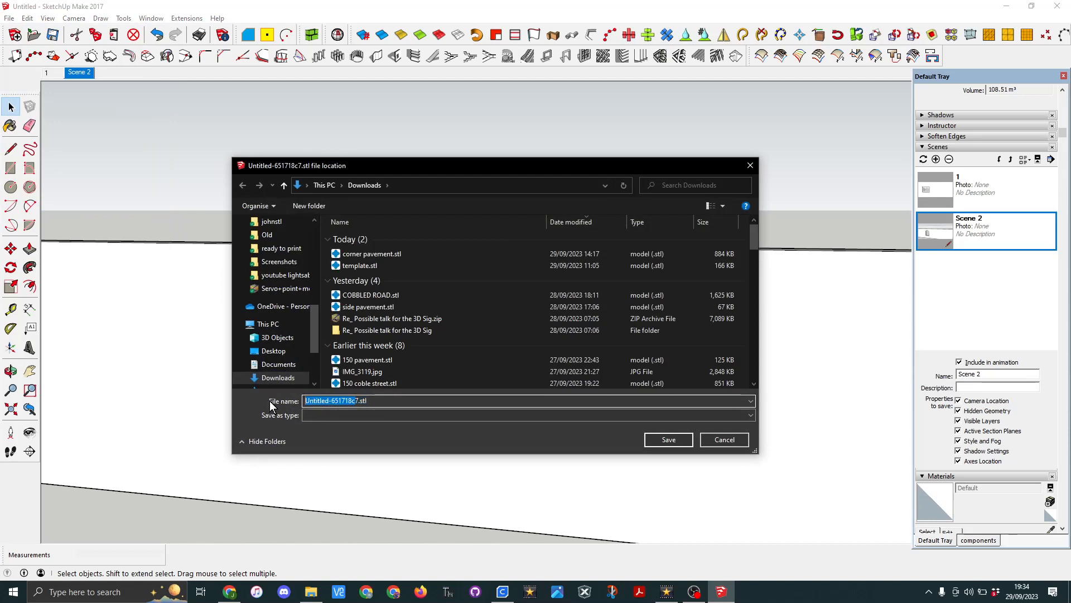
type("windo")
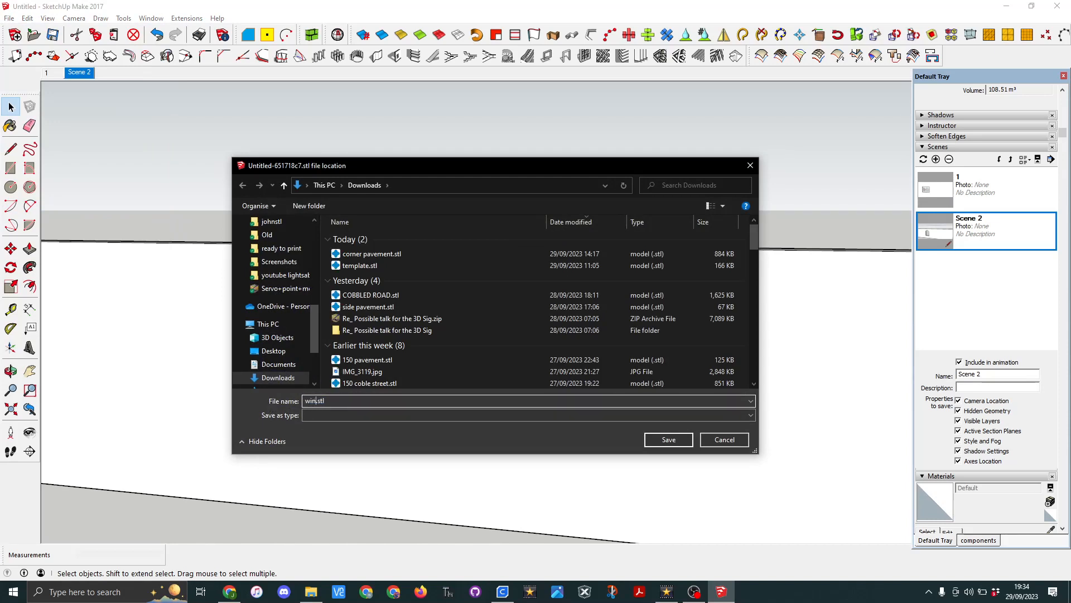
type("w")
left_click(669, 440)
Step: Switch to SuperSlicer, import window.stl from Downloads and accept the automatic scaling
left_click(1005, 8)
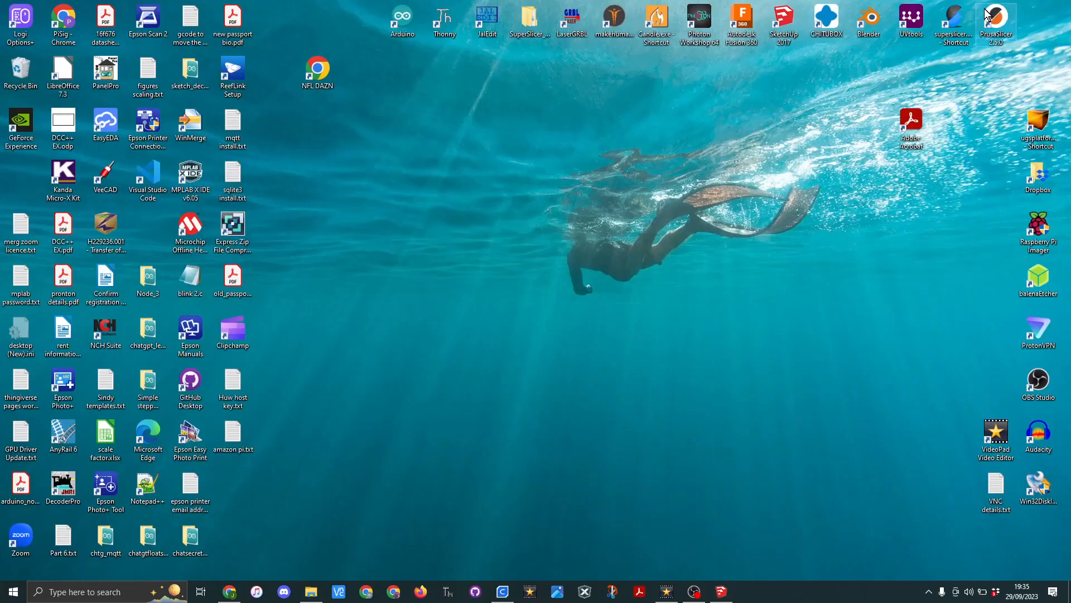
double_click(955, 20)
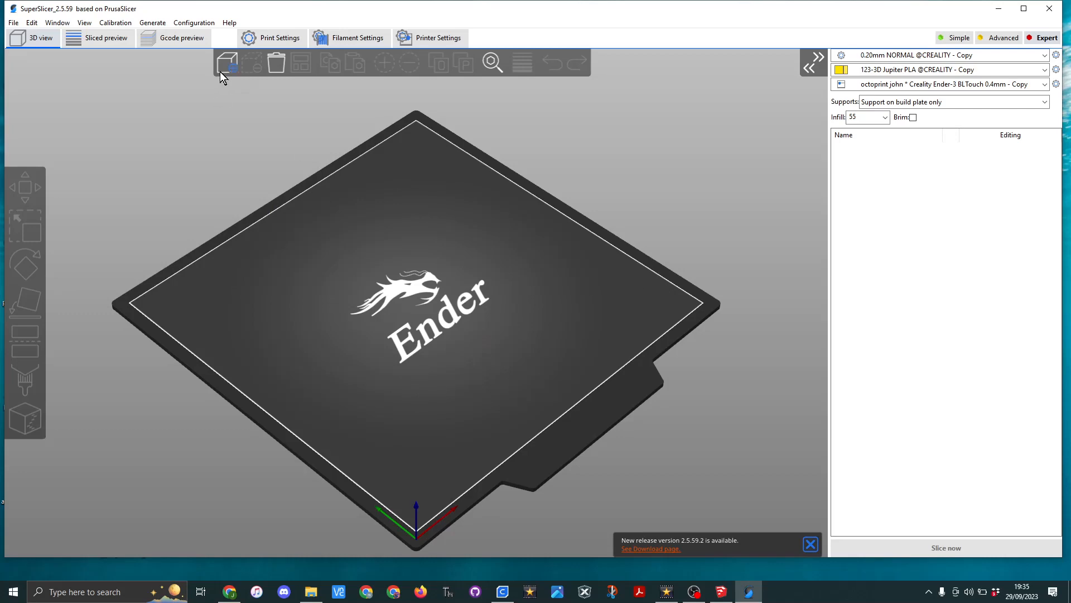
left_click(230, 68)
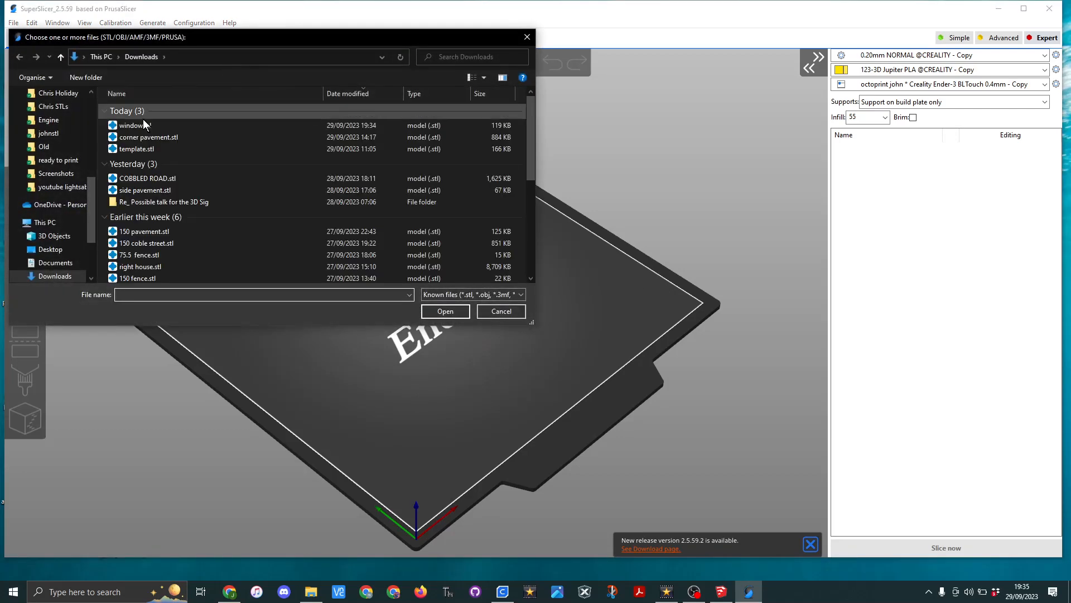
left_click(135, 126)
left_click(439, 306)
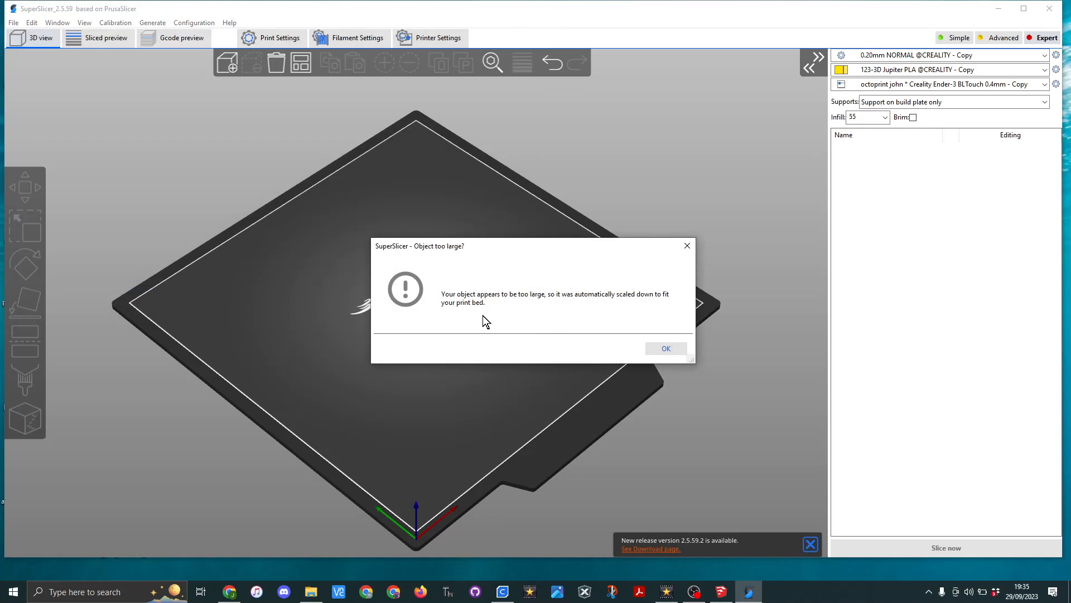
left_click(661, 347)
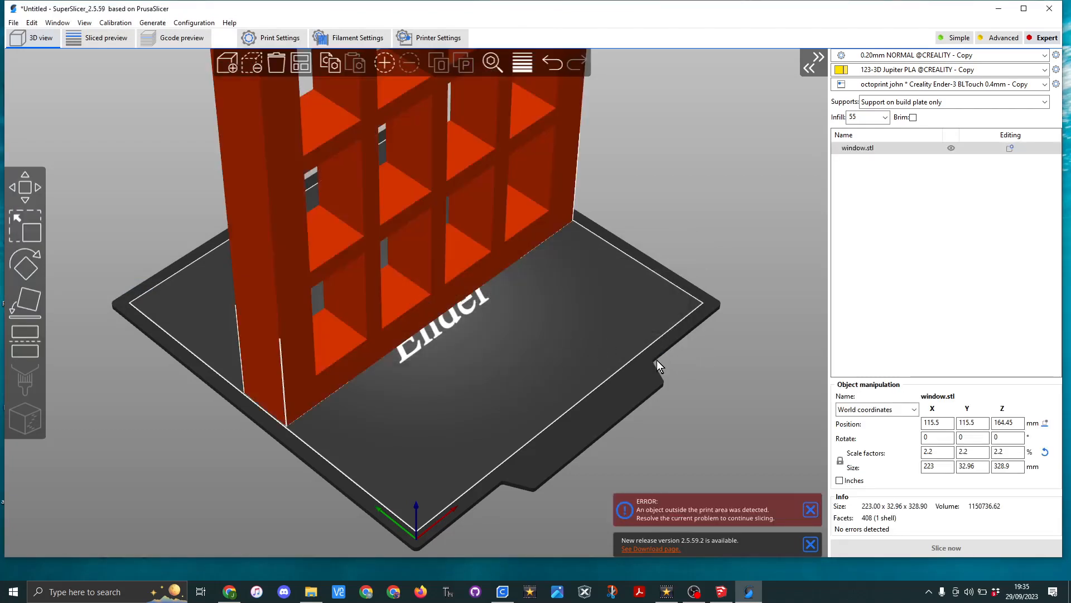
Step: Set the window model's uniform scale factor to 0.1 %
double_click(929, 451)
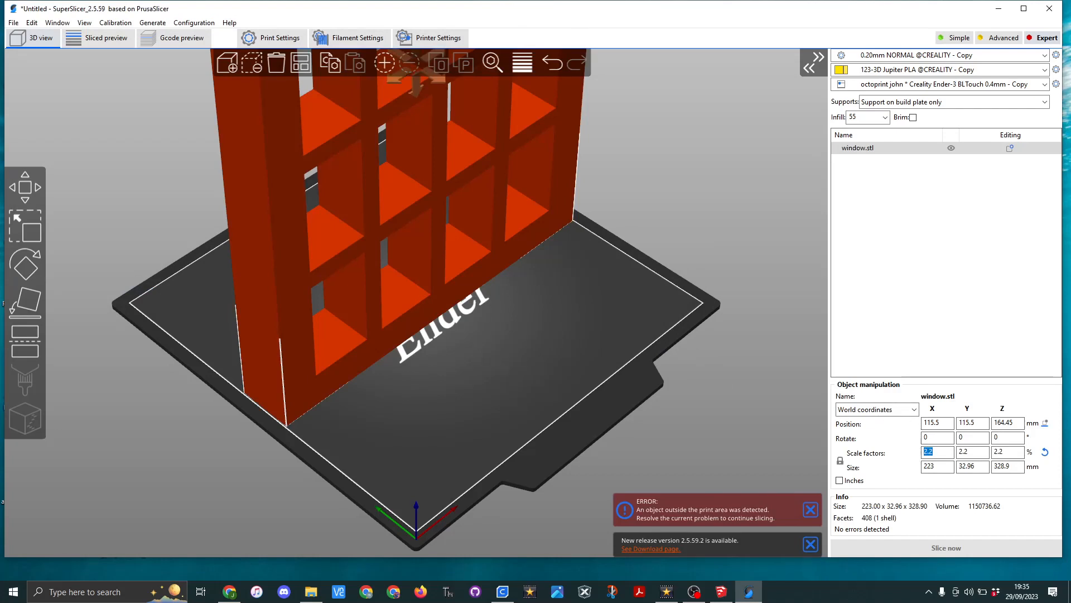
type("0.1")
key("Return")
scroll(383, 304, "up", 10)
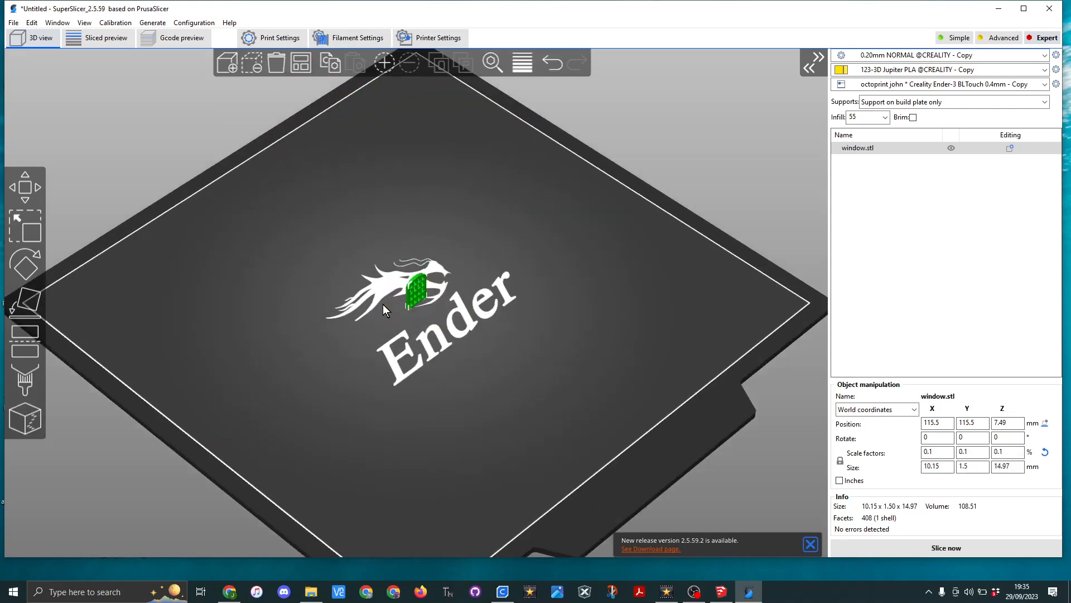
scroll(418, 286, "up", 3)
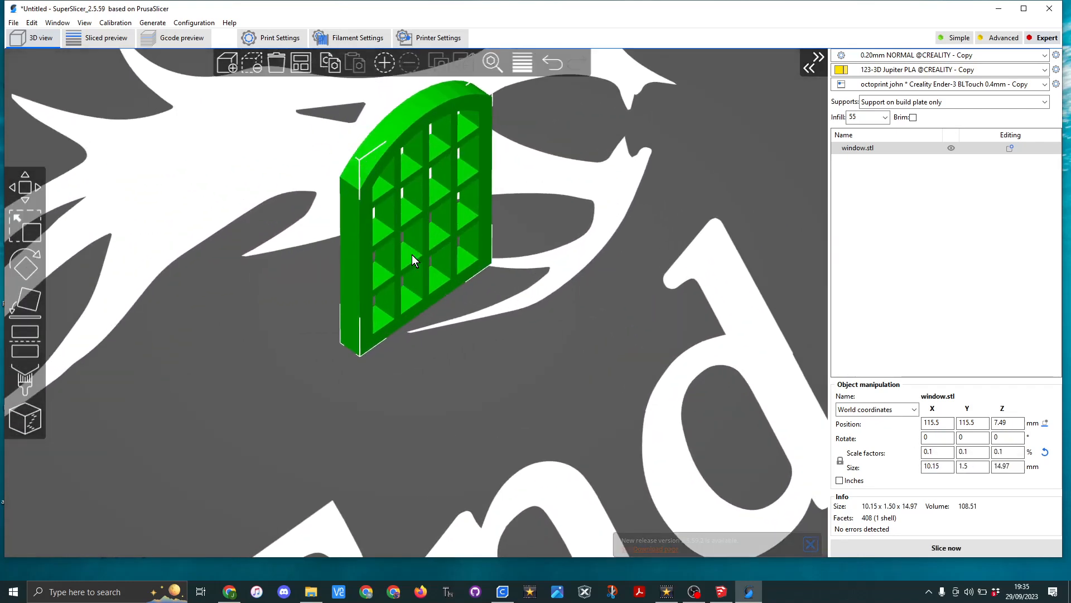
Step: Repair the window model through Netfabb and export it as an STL, replacing window.stl in Downloads
right_click(412, 251)
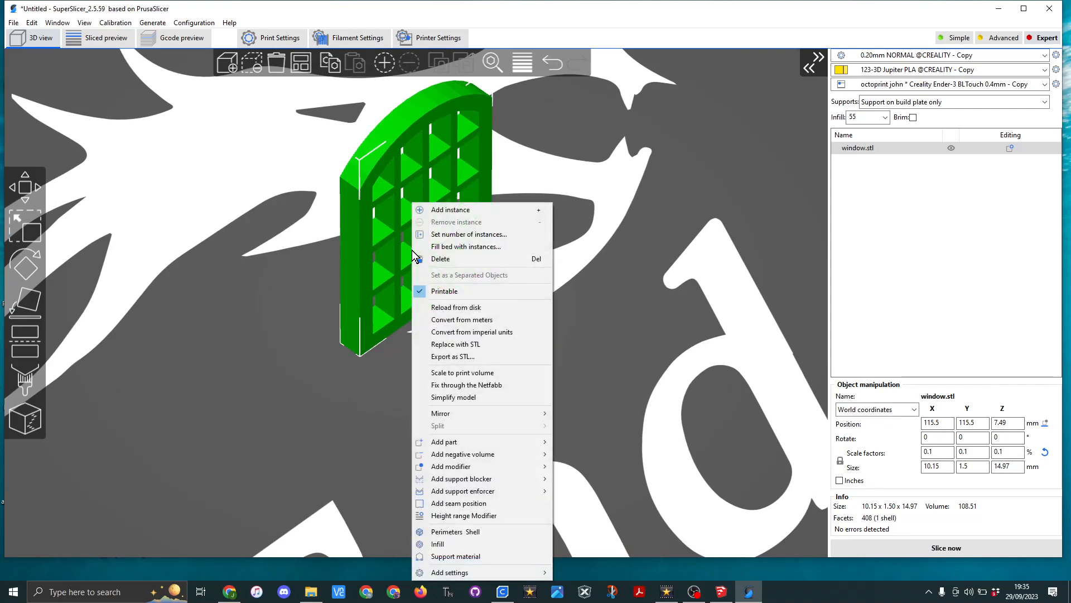
left_click(486, 385)
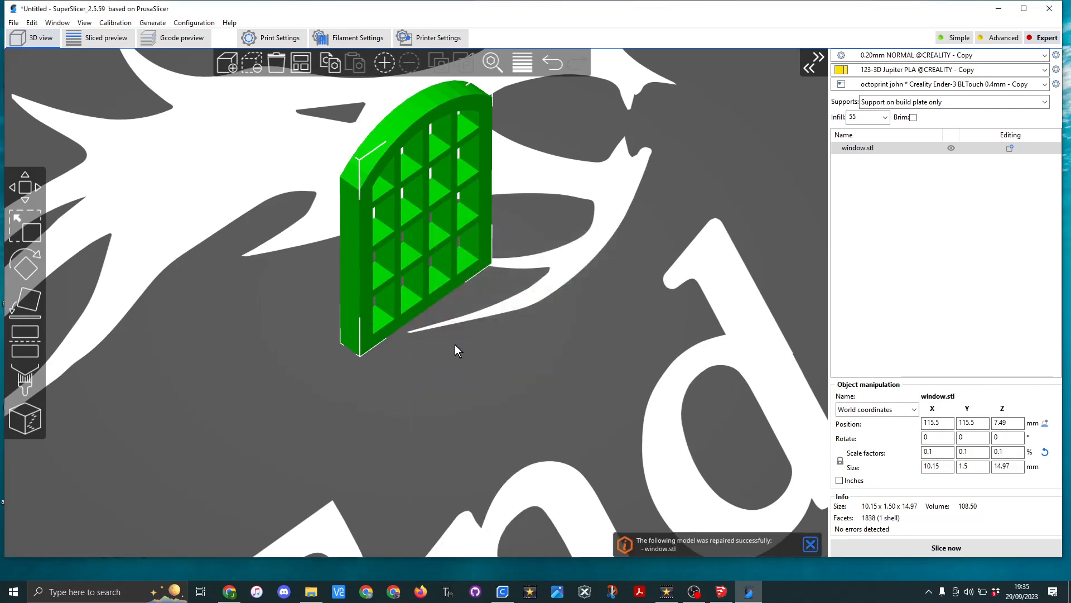
right_click(423, 251)
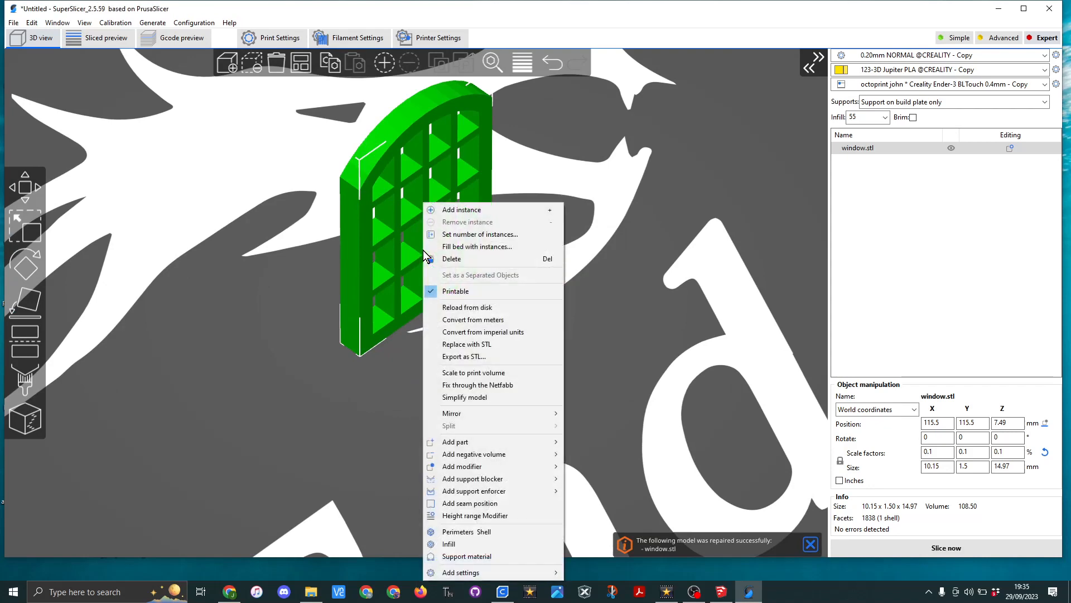
left_click(473, 356)
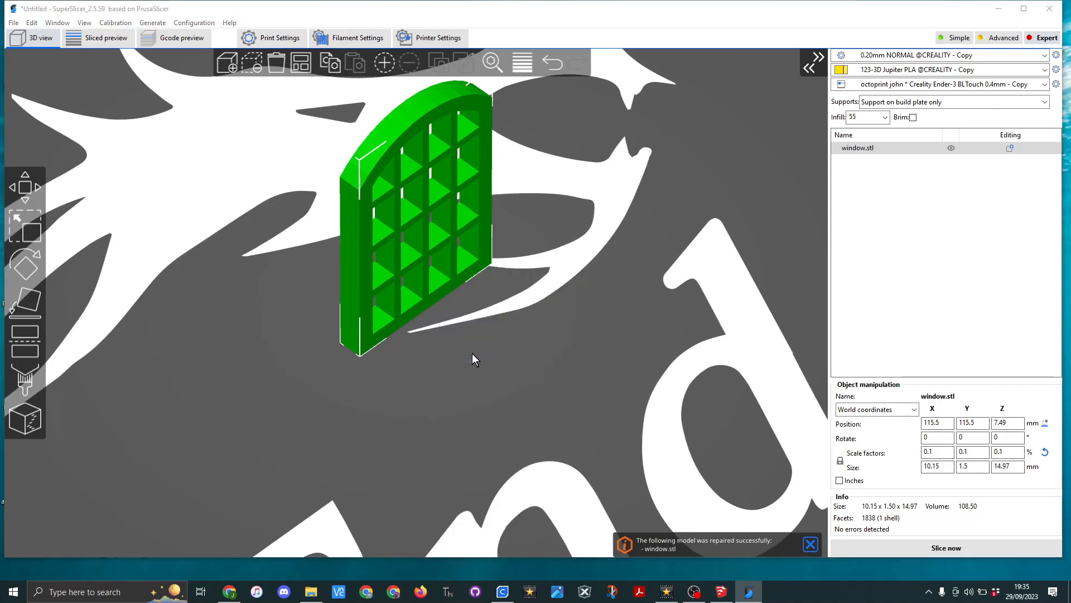
left_click(445, 310)
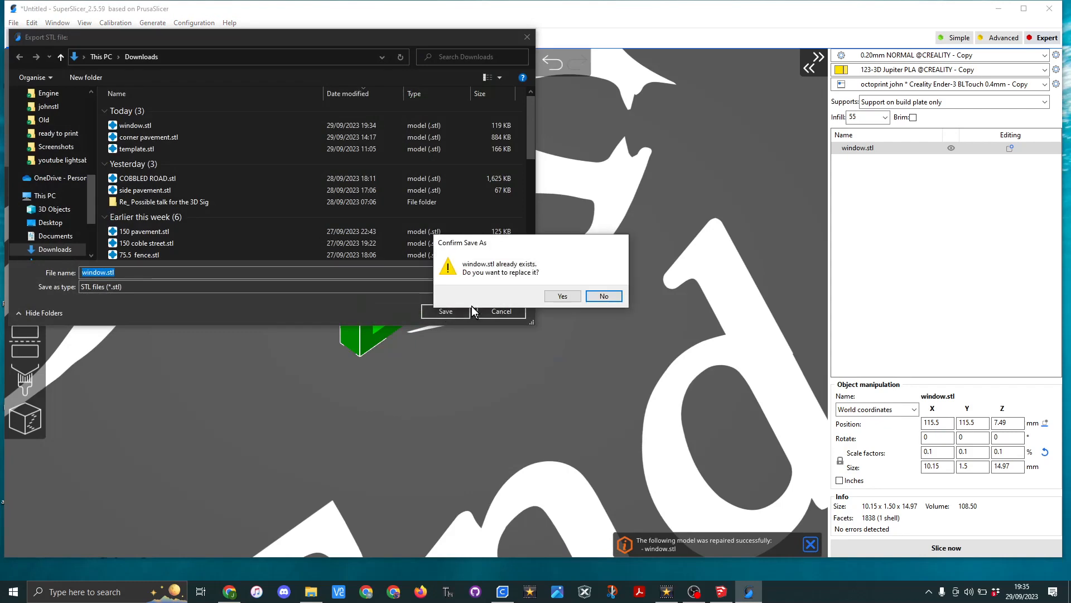
left_click(556, 297)
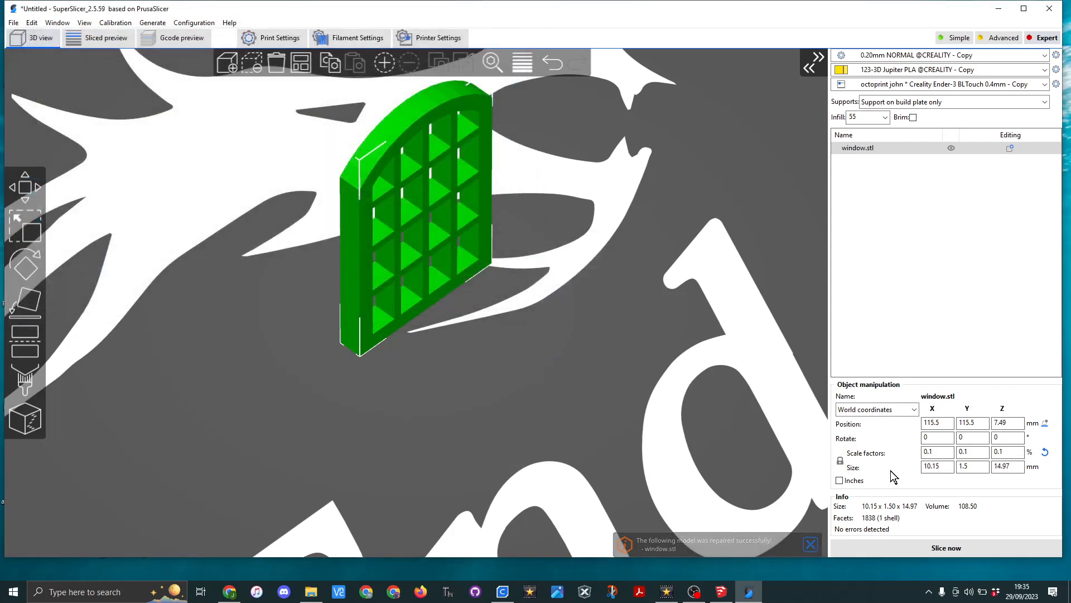